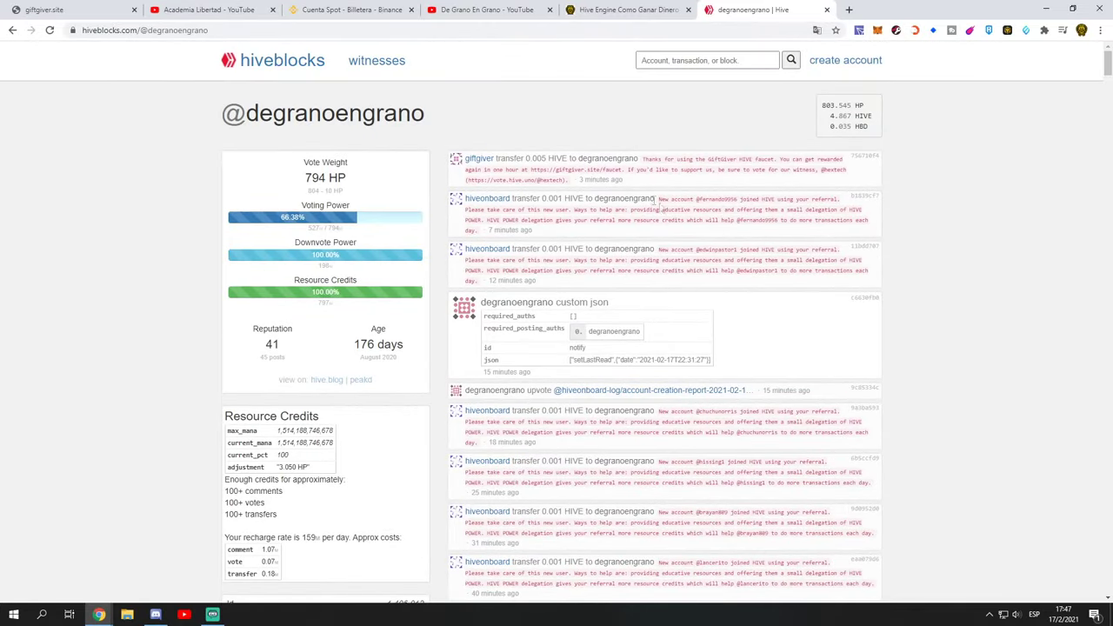
# Step: Highlight the 0.005 HIVE amount and memo text of the GiftGiver faucet transfer
pyautogui.moveTo(495, 159); pyautogui.dragTo(547, 159)
pyautogui.moveTo(667, 160); pyautogui.dragTo(806, 161)
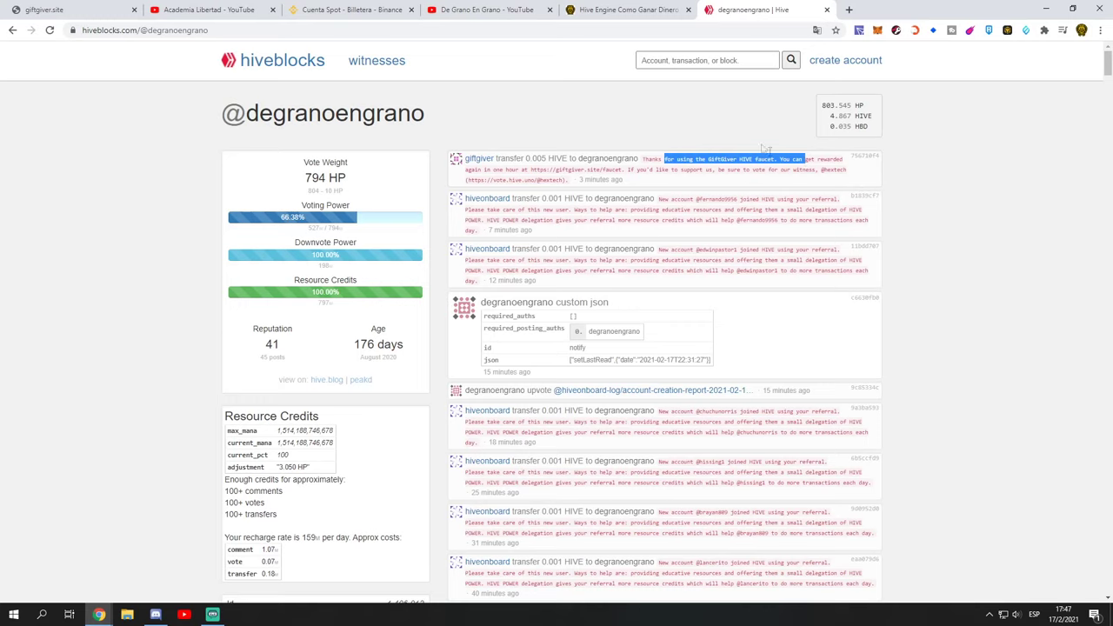
pyautogui.click(626, 9)
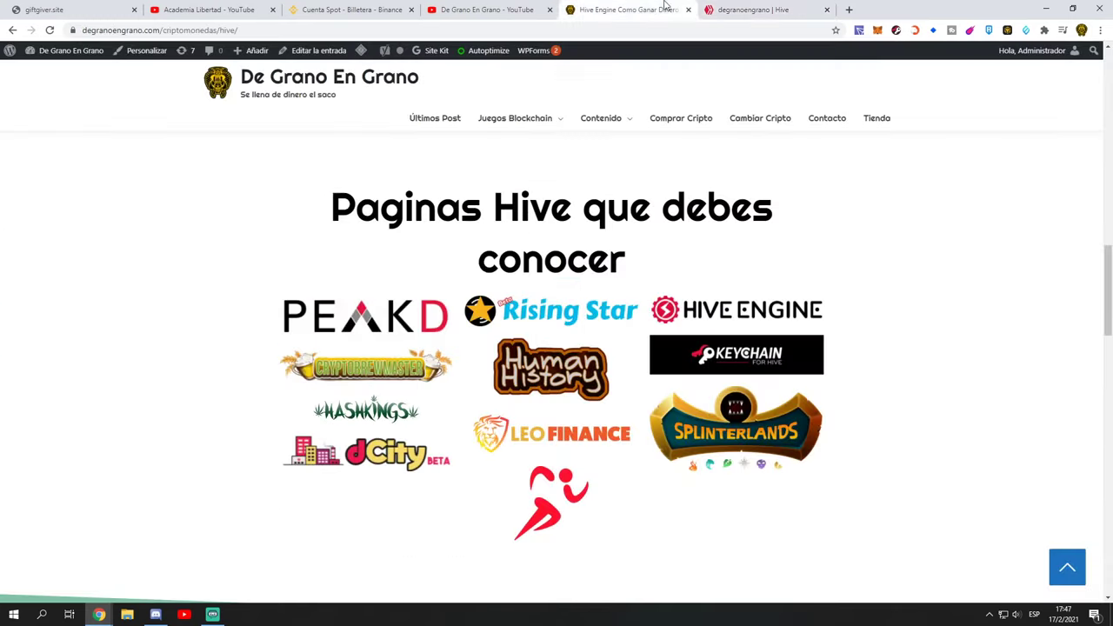
# Step: Look over GiftGiver's Request Delegation Renewal page, scrolling through its contents
pyautogui.click(497, 10)
pyautogui.click(44, 10)
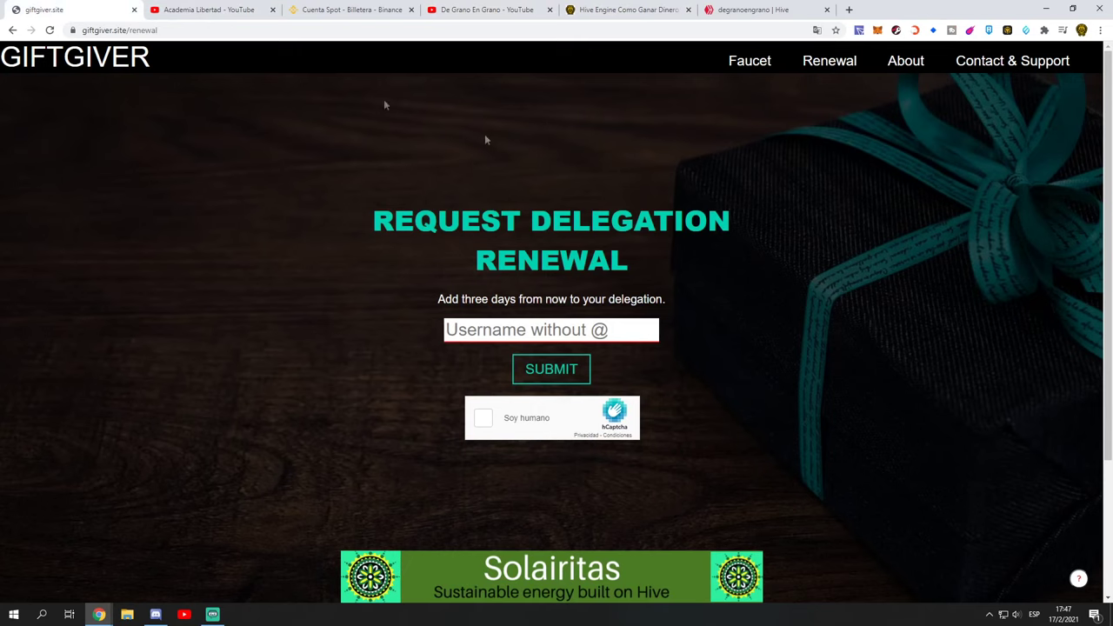
pyautogui.scroll(-2, 626, 336)
pyautogui.scroll(2, 686, 315)
pyautogui.click(396, 9)
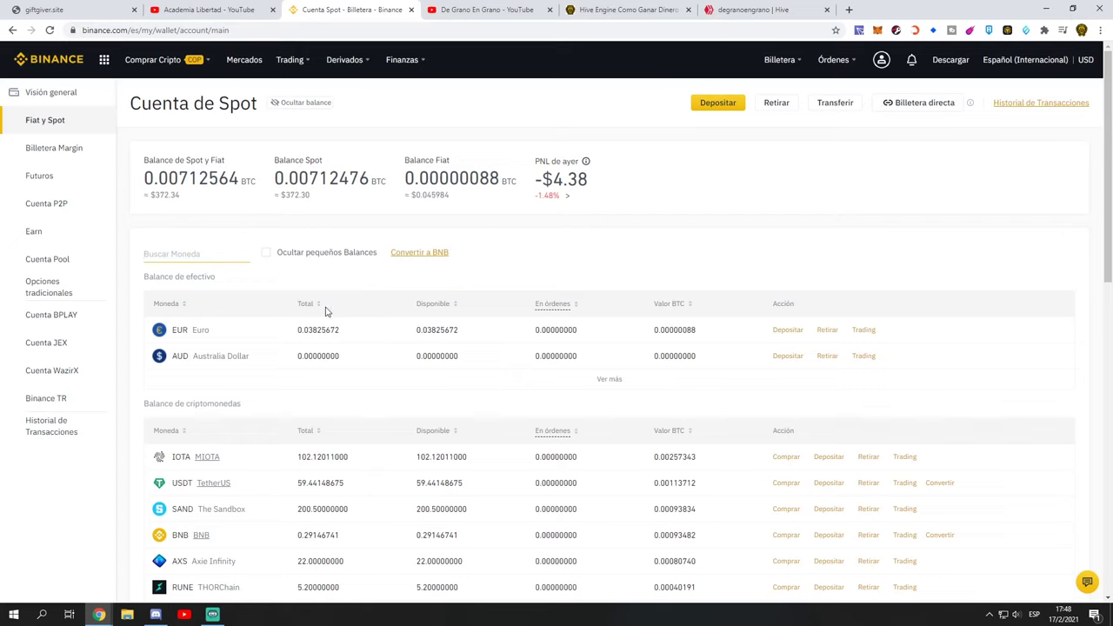
# Step: Search the spot wallet for 'hive' so only HIVE, with a 0.00000000 balance, is listed
pyautogui.write('hive')
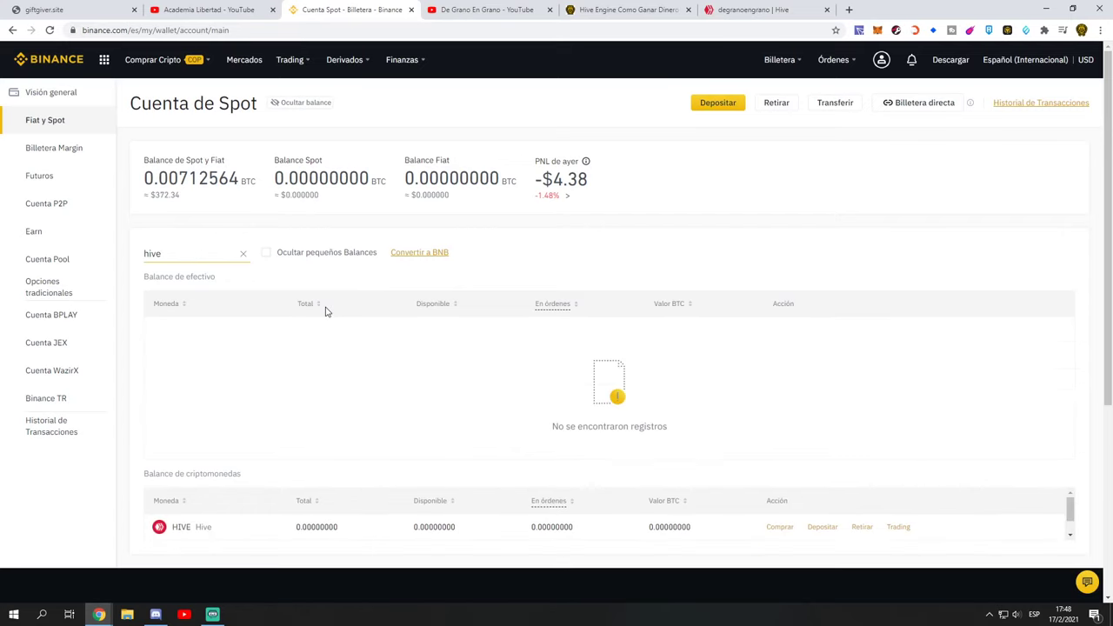
pyautogui.scroll(-3, 609, 409)
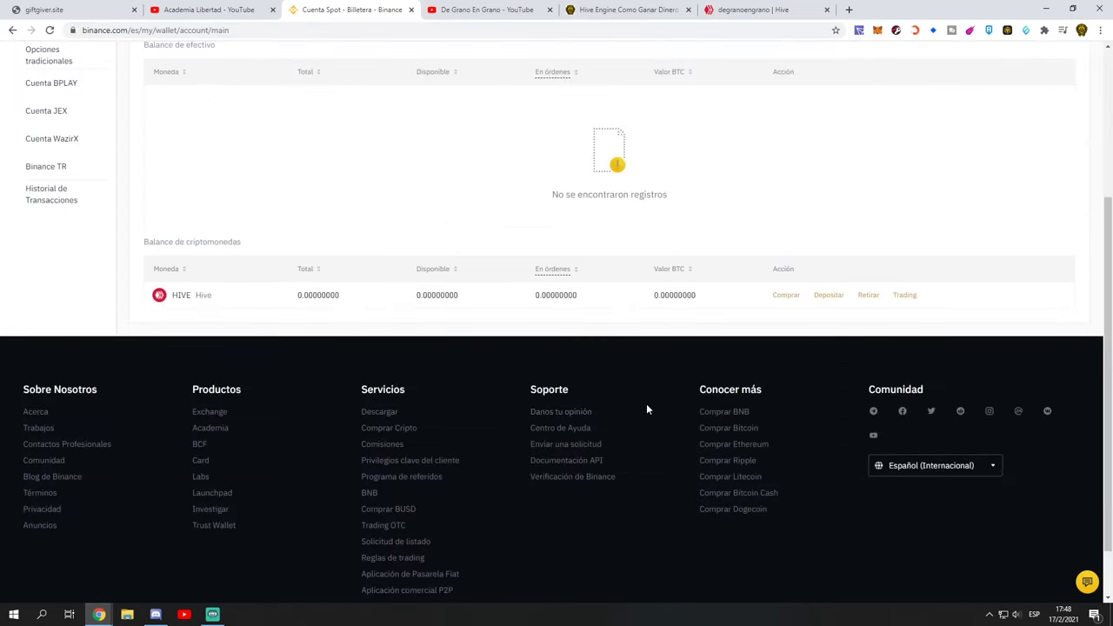
pyautogui.scroll(-1, 409, 268)
pyautogui.scroll(2, 393, 264)
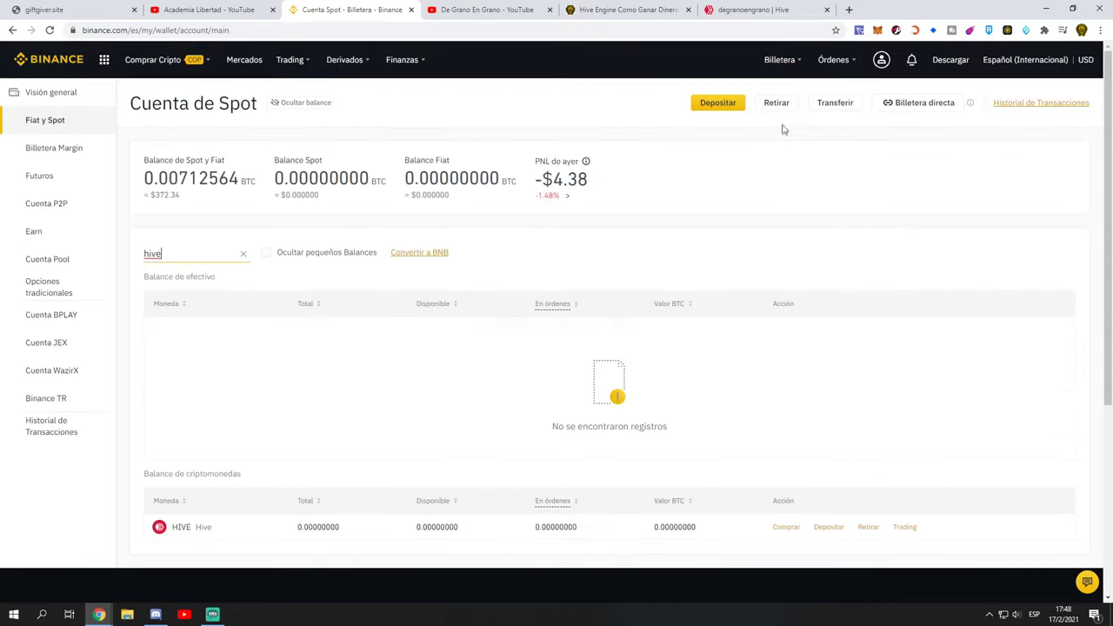
pyautogui.moveTo(791, 70)
pyautogui.scroll(-3, 356, 339)
pyautogui.scroll(2, 352, 278)
pyautogui.scroll(1, 348, 291)
pyautogui.moveTo(169, 258); pyautogui.dragTo(138, 267)
pyautogui.scroll(-3, 415, 374)
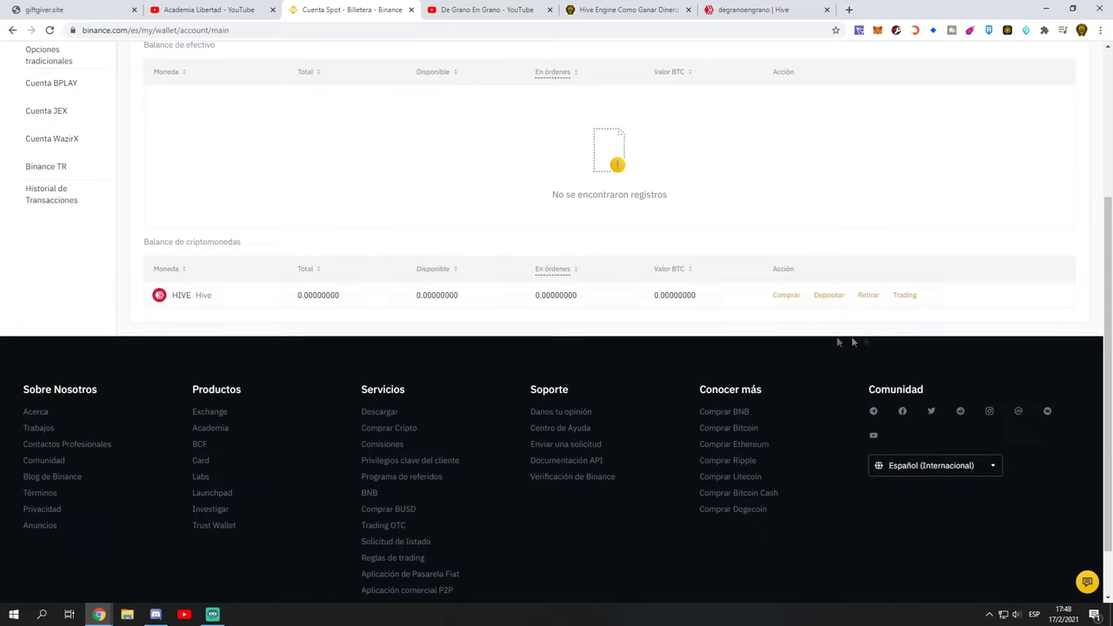
# Step: Start a withdrawal of HIVE from the spot wallet
pyautogui.click(866, 297)
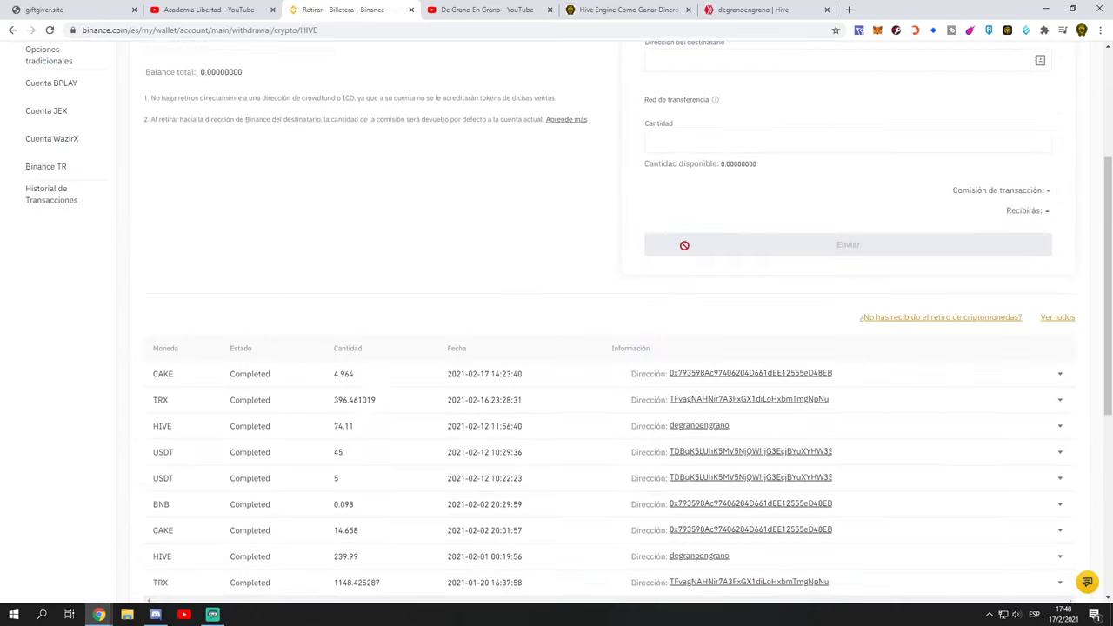
pyautogui.scroll(5, 426, 342)
pyautogui.scroll(-10, 427, 342)
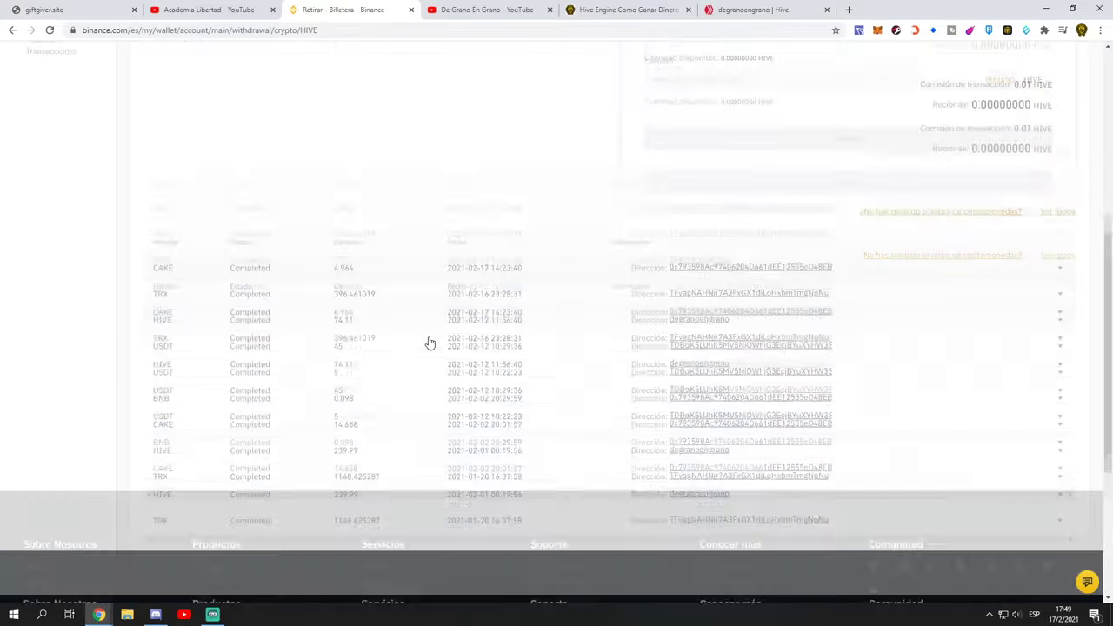
pyautogui.scroll(10, 452, 150)
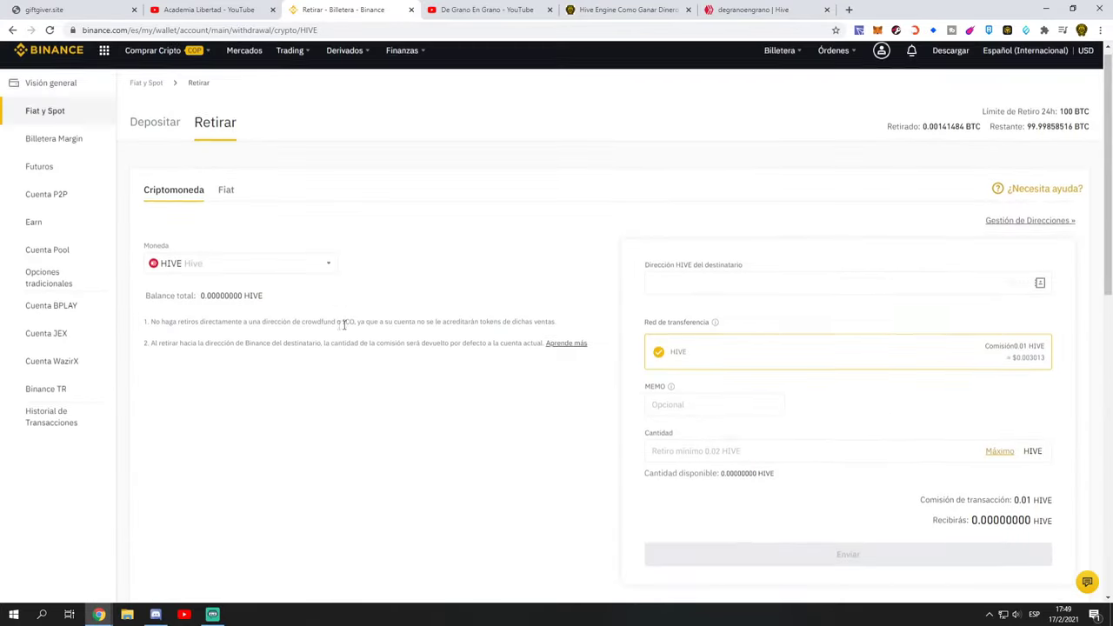
pyautogui.scroll(-1, 668, 400)
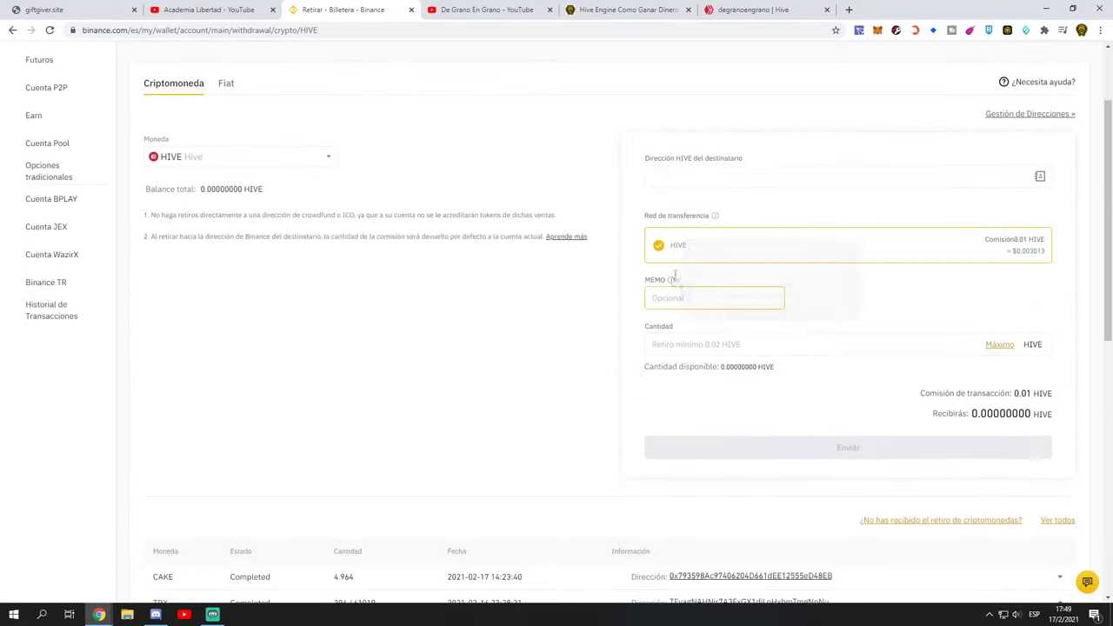
# Step: Enter the recipient's Hive account name as the HIVE withdrawal address
pyautogui.click(688, 186)
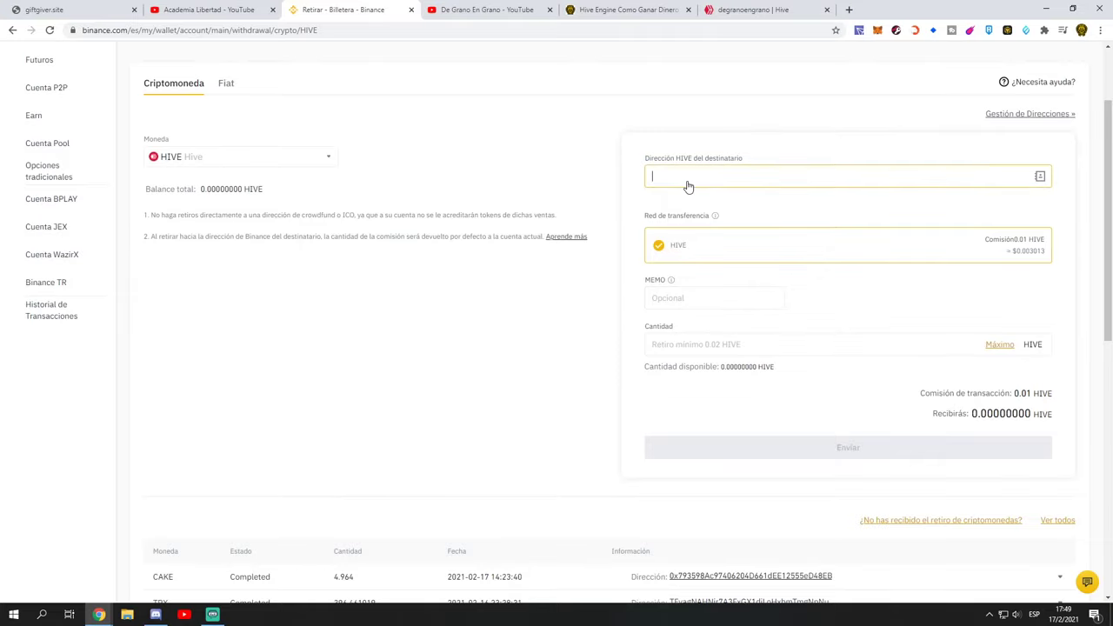
pyautogui.write('degranoengrano')
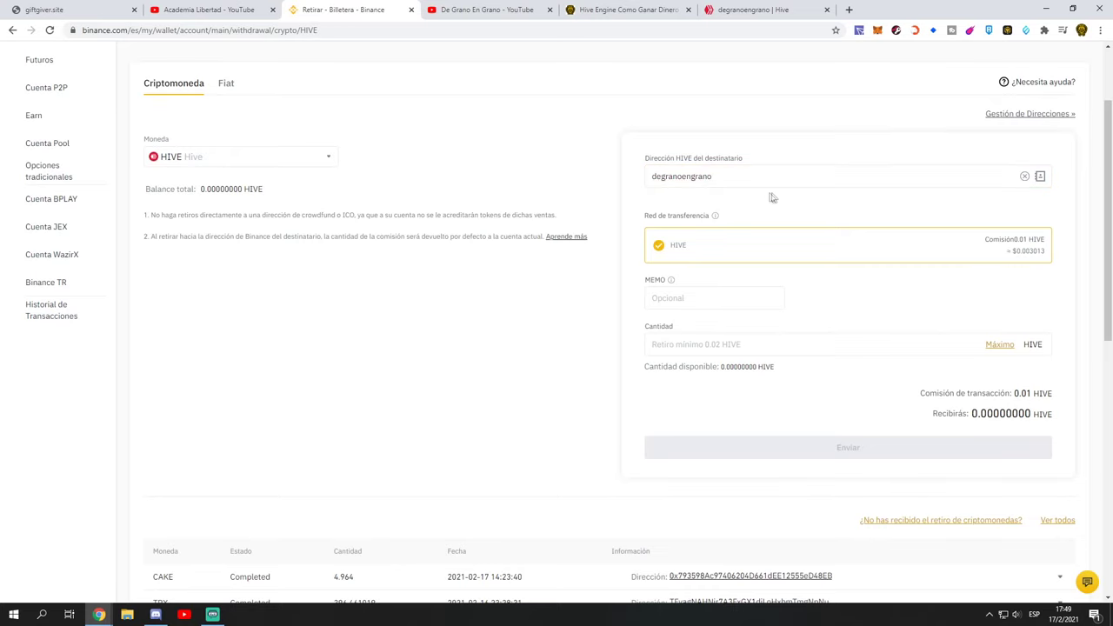
pyautogui.scroll(-1, 770, 193)
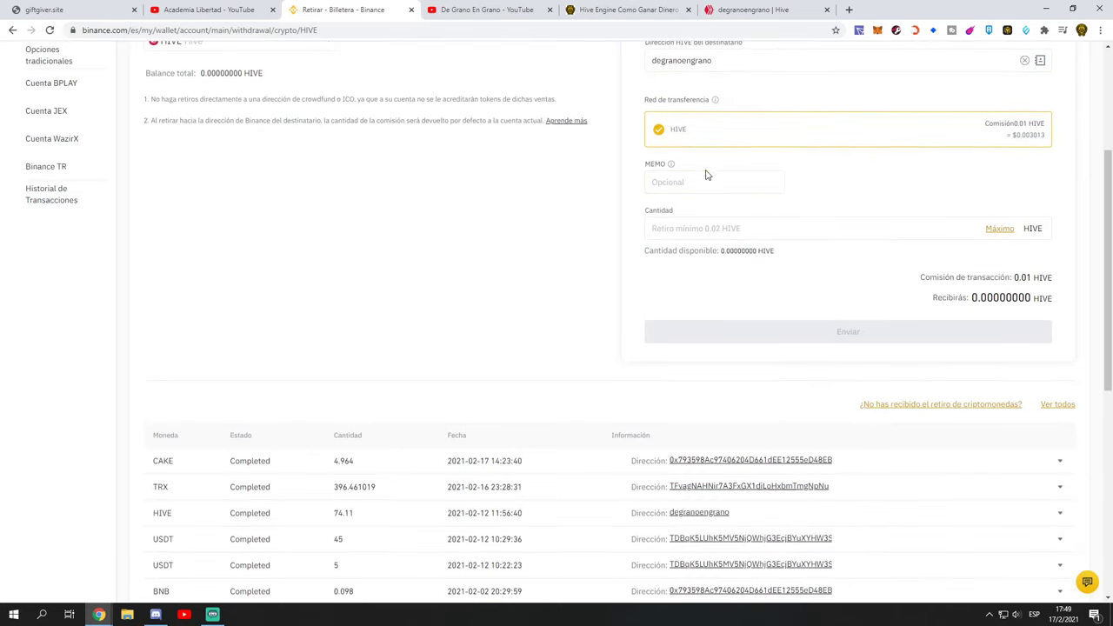
pyautogui.click(675, 181)
pyautogui.click(895, 31)
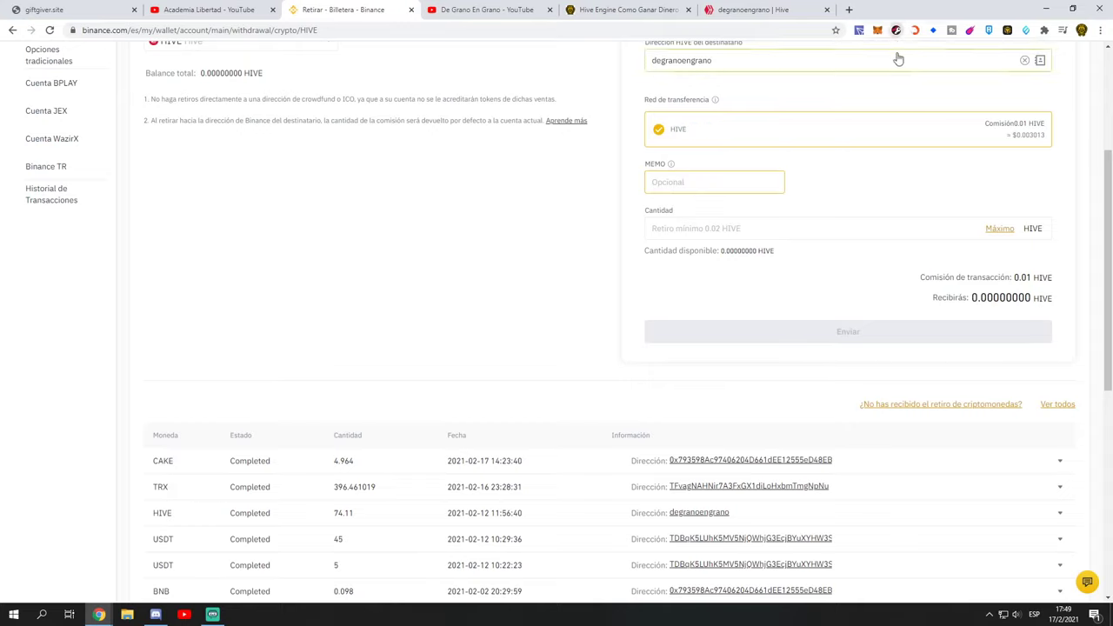
pyautogui.click(650, 186)
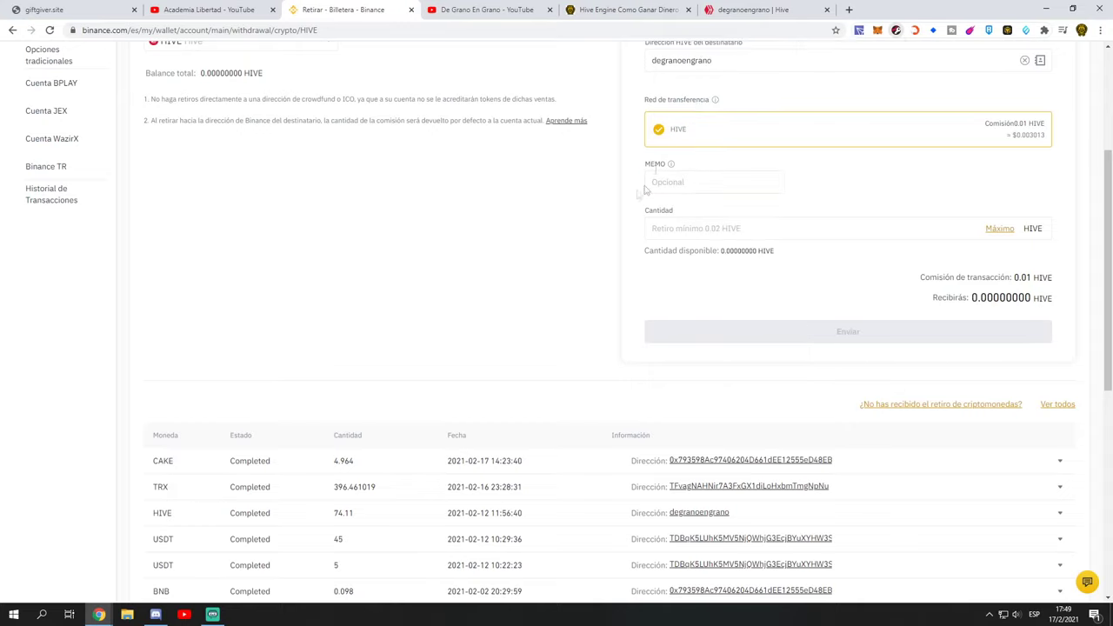
pyautogui.click(735, 12)
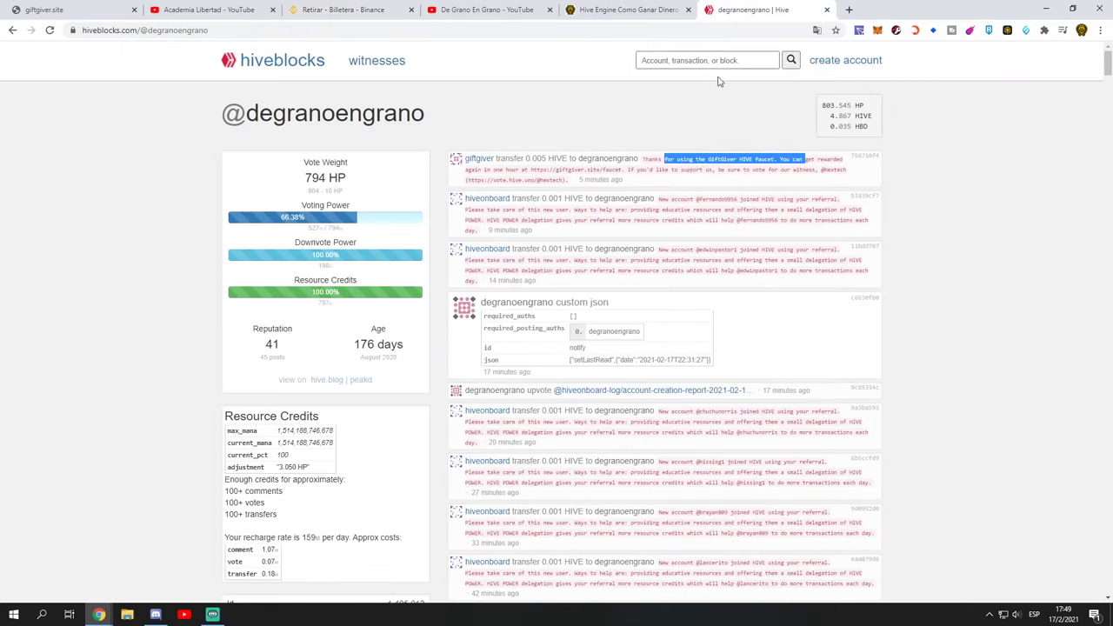
# Step: Reselect the GiftGiver faucet memo text, then return to the withdrawal's MEMO field
pyautogui.click(609, 156)
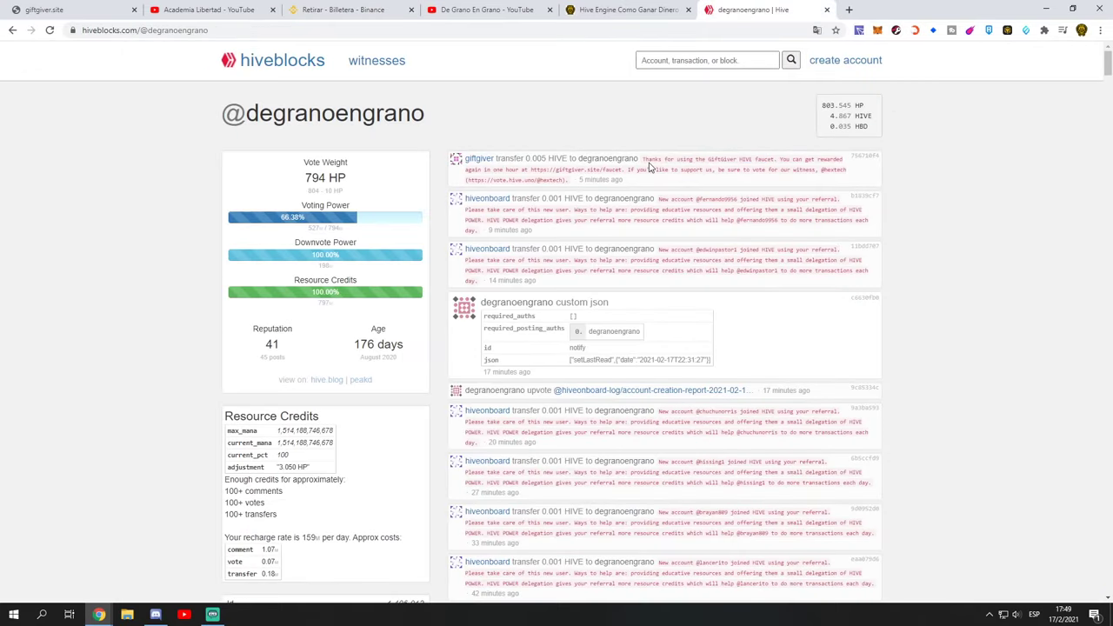
pyautogui.moveTo(641, 160); pyautogui.dragTo(570, 180)
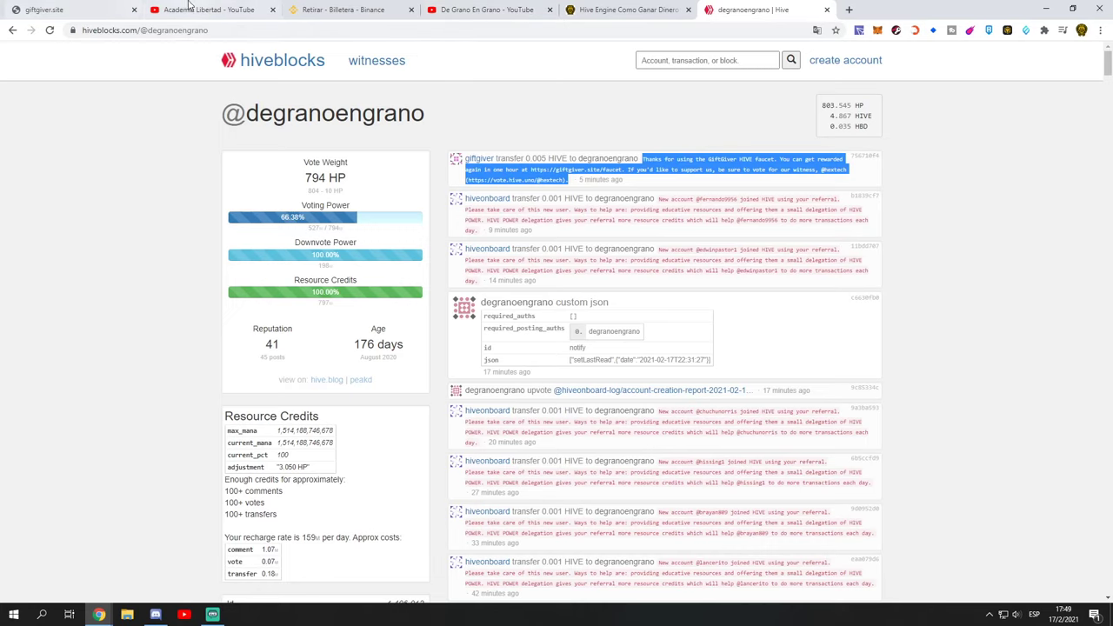
pyautogui.click(343, 10)
pyautogui.click(683, 188)
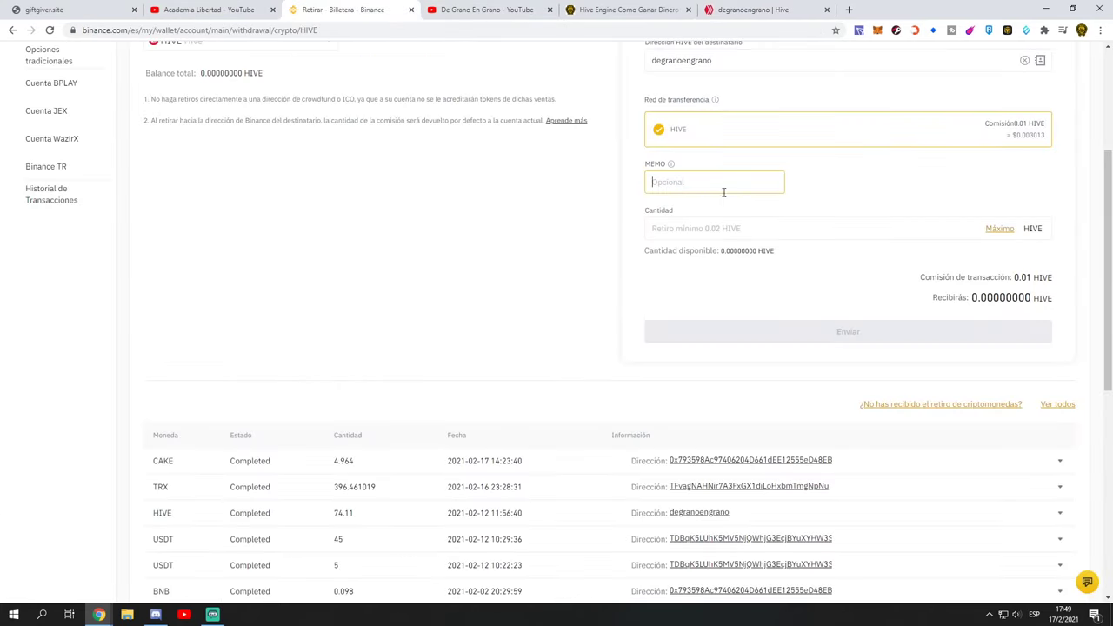
# Step: Replace the 0.02 amount with the Máximo of 0.000 HIVE and submit with Enviar
pyautogui.click(683, 228)
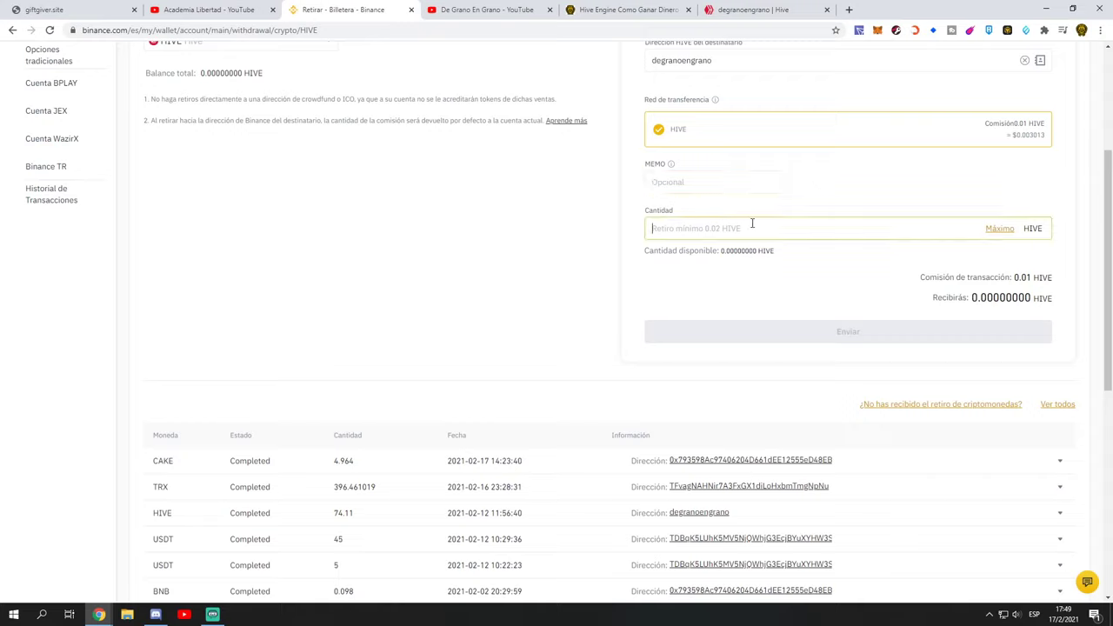
pyautogui.write('0.02')
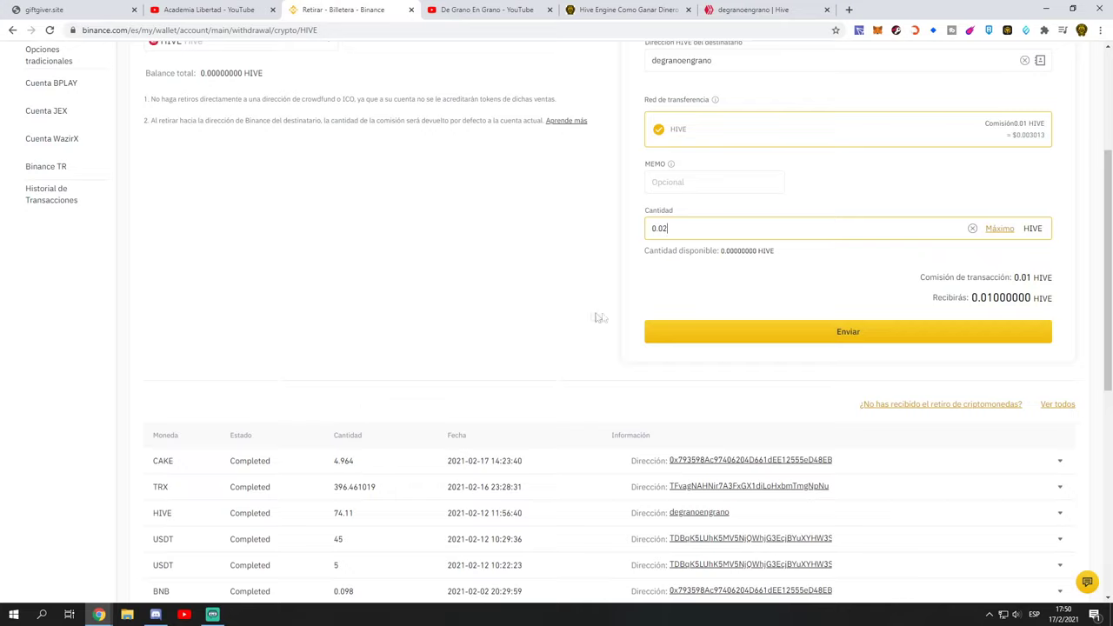
pyautogui.moveTo(675, 232); pyautogui.dragTo(650, 228)
pyautogui.click(1000, 229)
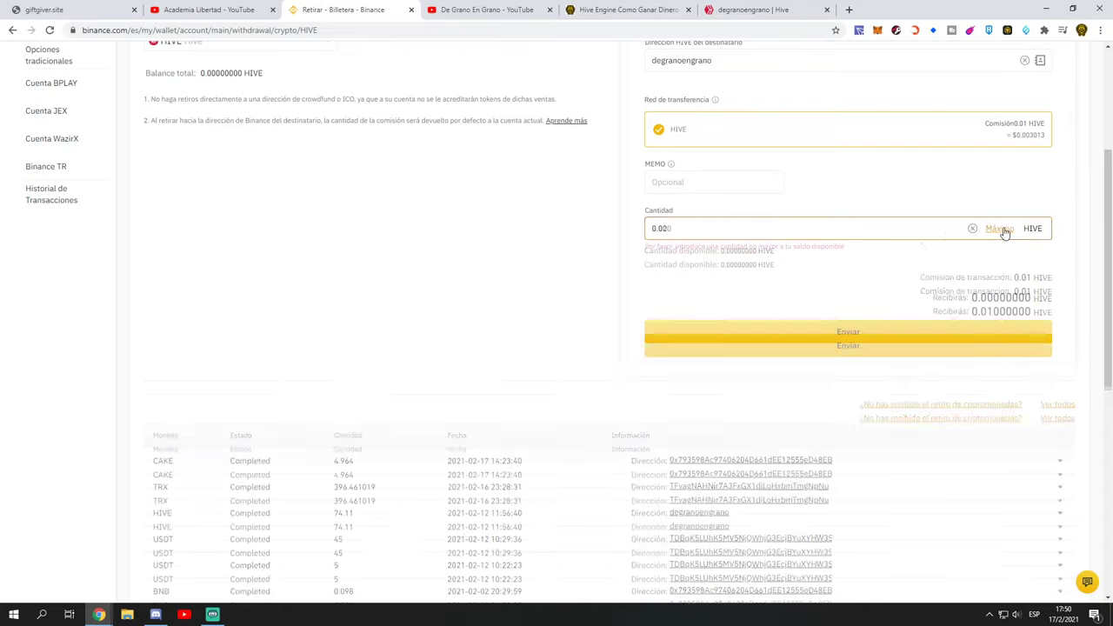
pyautogui.click(848, 332)
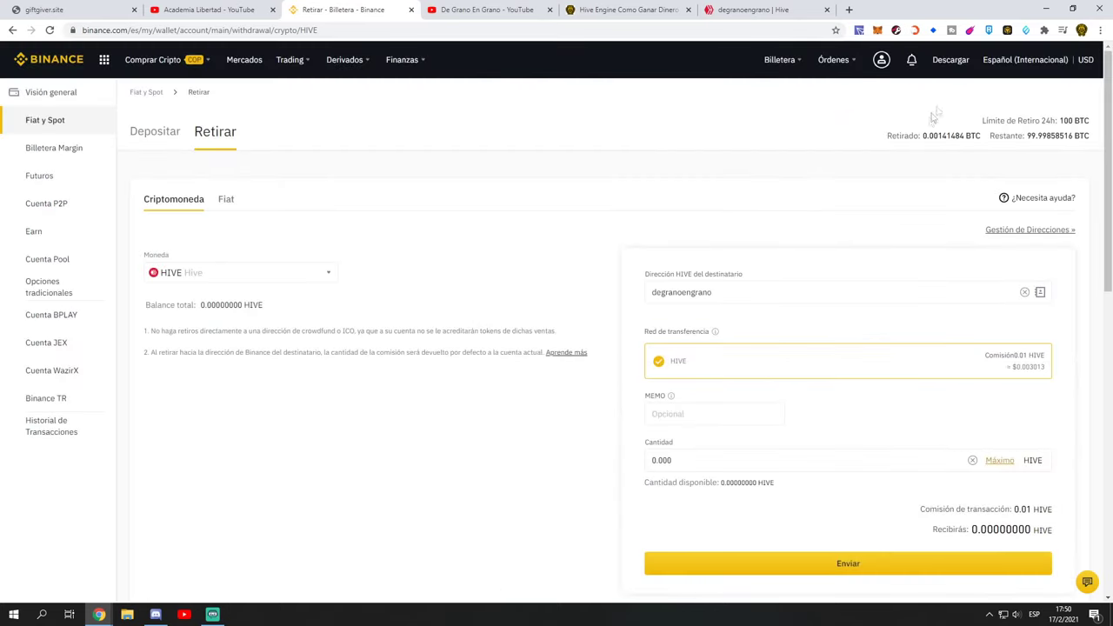
# Step: Review Hive Keychain's transfer history and its send form, then close the popup
pyautogui.scroll(-3, 604, 272)
pyautogui.scroll(3, 500, 228)
pyautogui.click(895, 31)
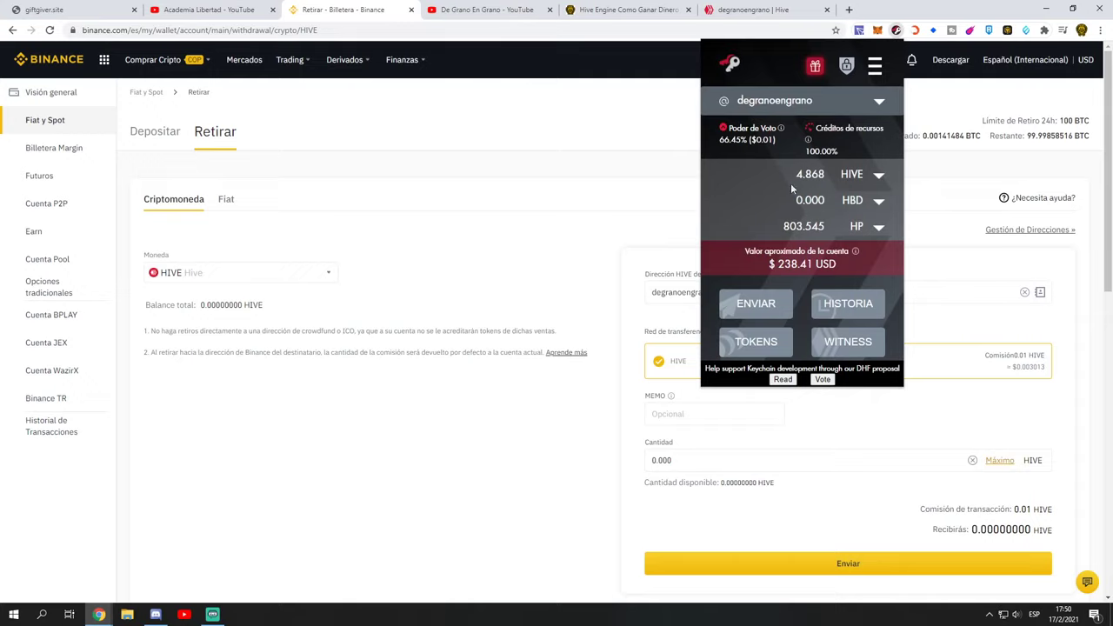
pyautogui.click(848, 304)
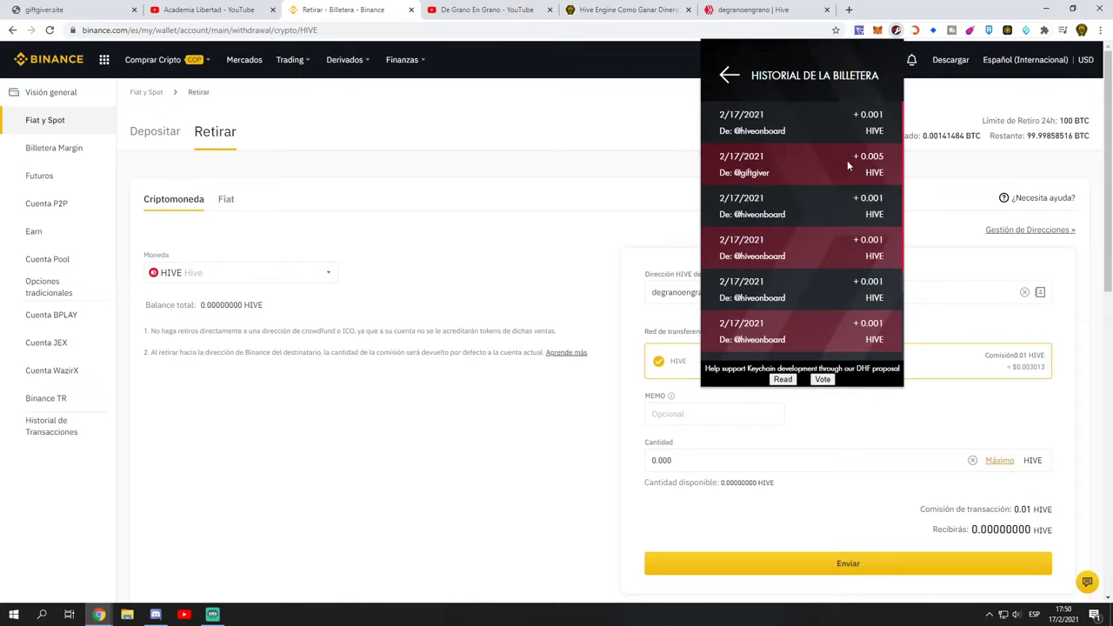
pyautogui.scroll(-1, 868, 146)
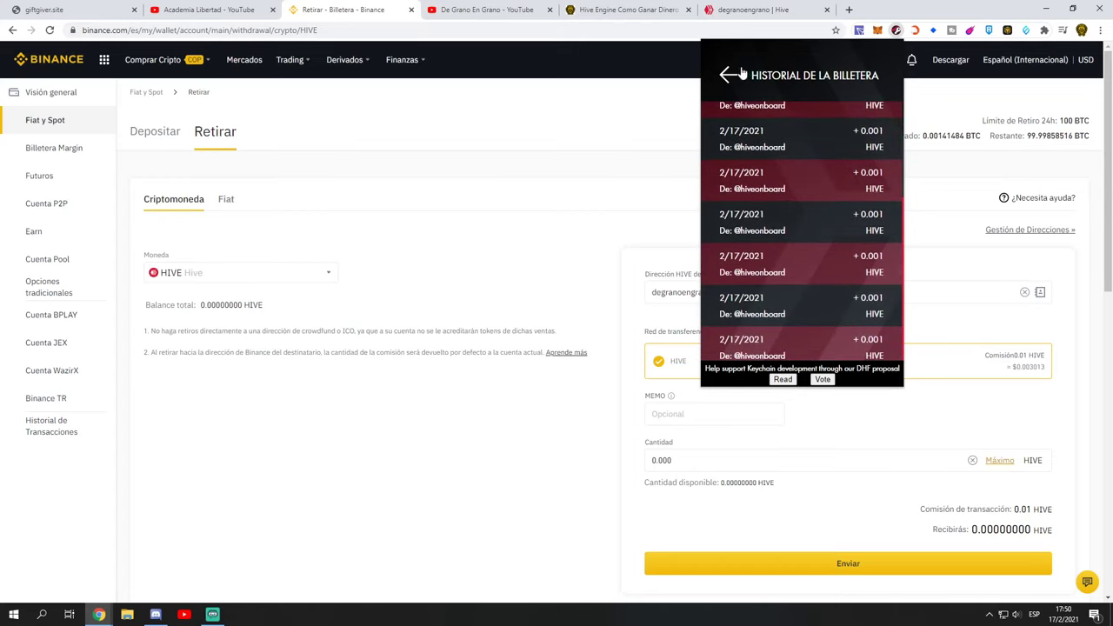
pyautogui.click(735, 75)
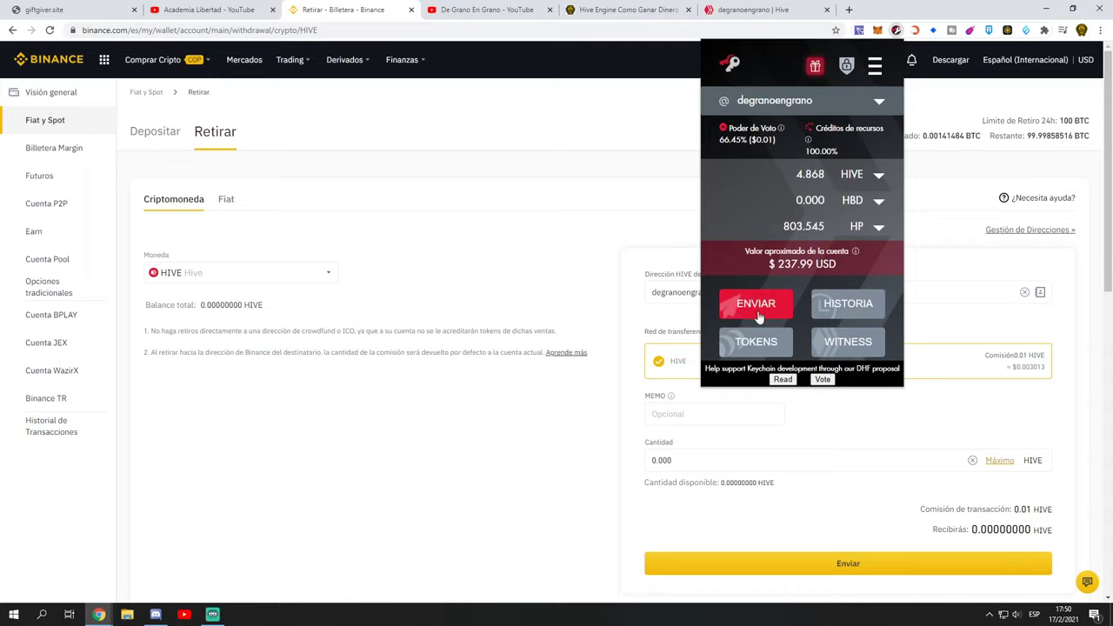
pyautogui.click(758, 319)
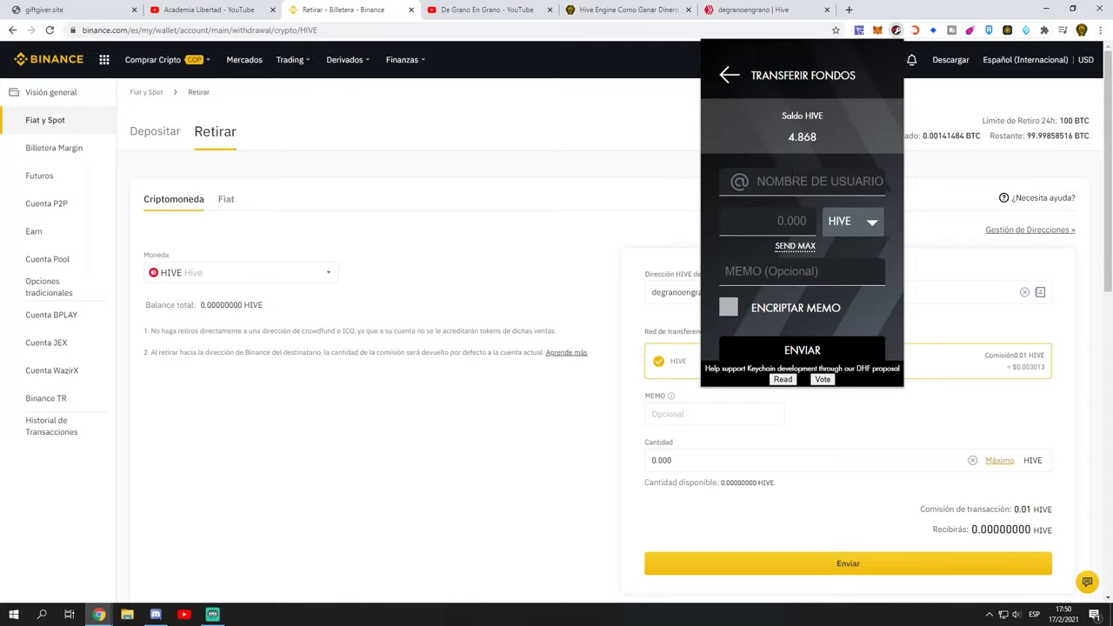
pyautogui.click(217, 142)
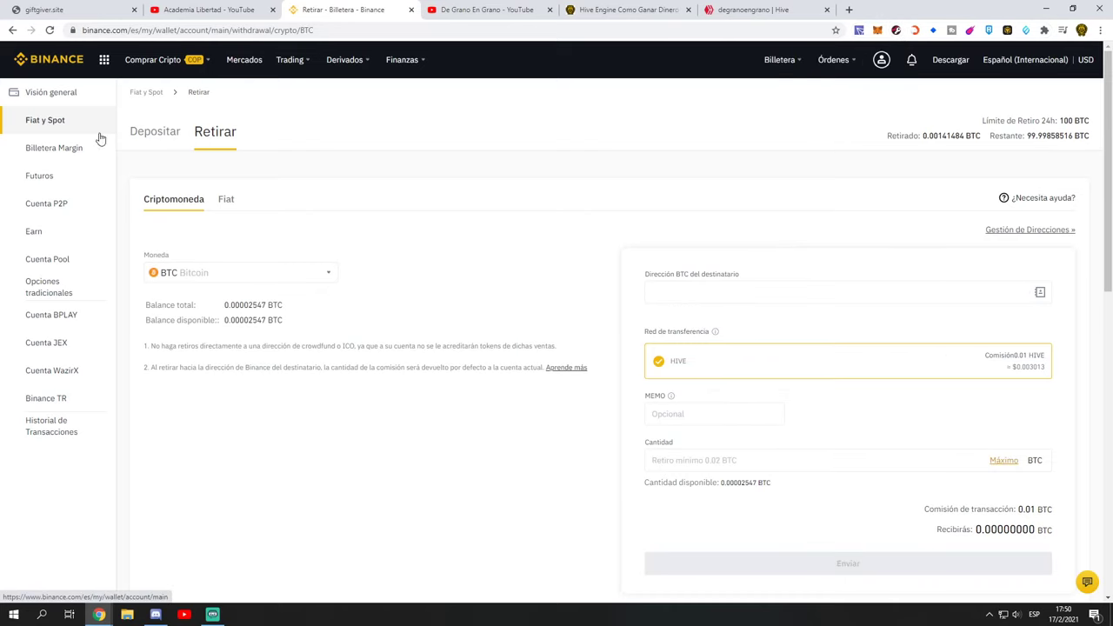
# Step: Open the Binance deposit page and choose HIVE as the deposit coin
pyautogui.click(171, 138)
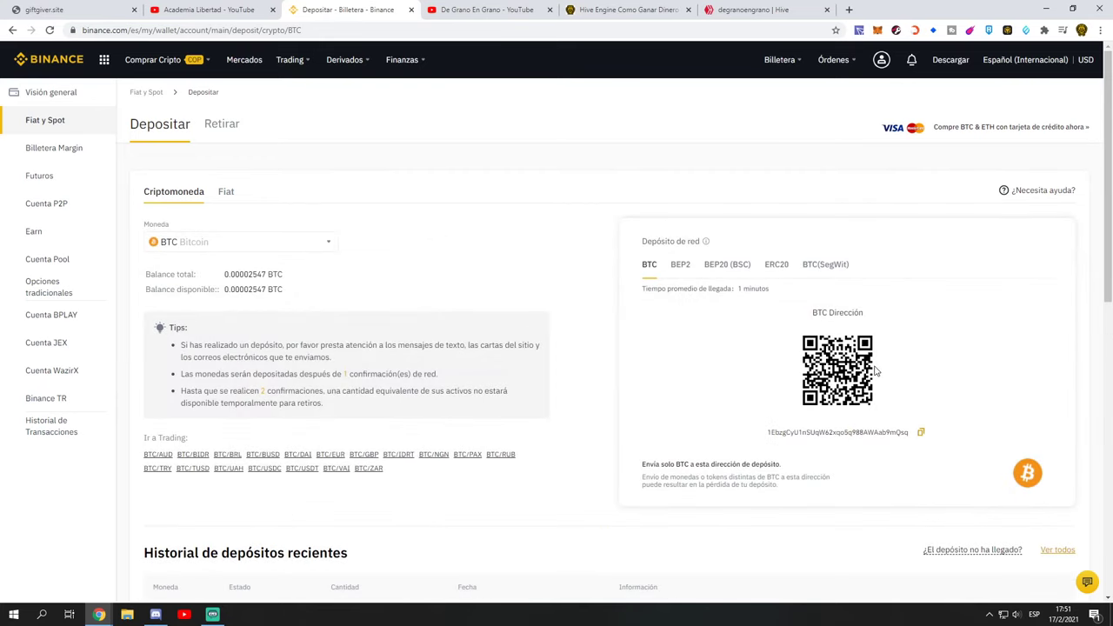
pyautogui.scroll(-2, 875, 368)
pyautogui.scroll(2, 875, 368)
pyautogui.click(252, 240)
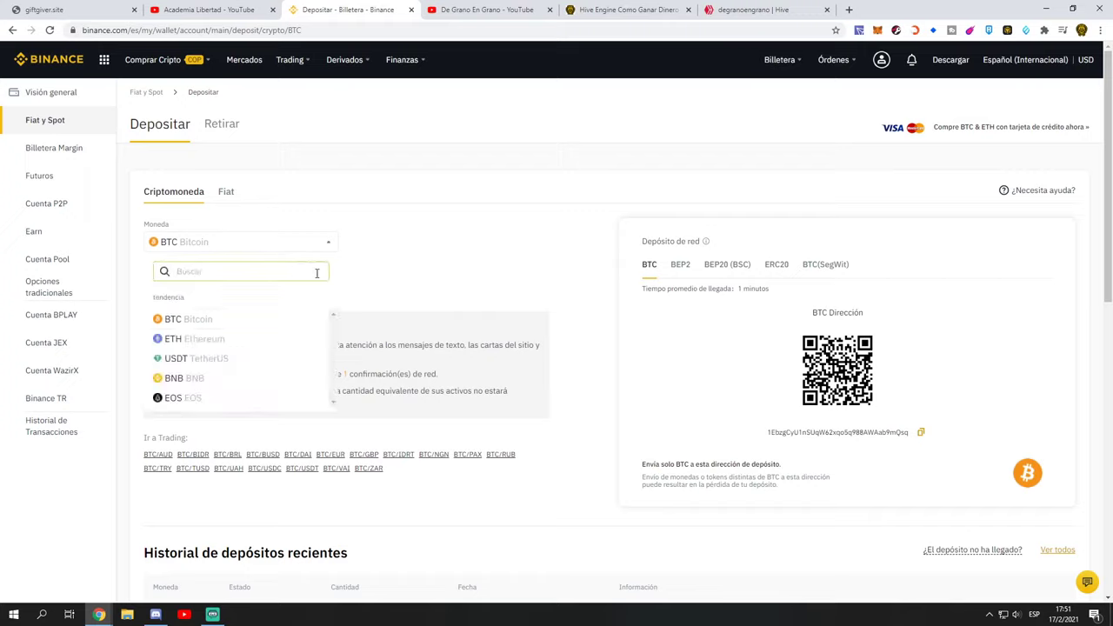
pyautogui.write('hive')
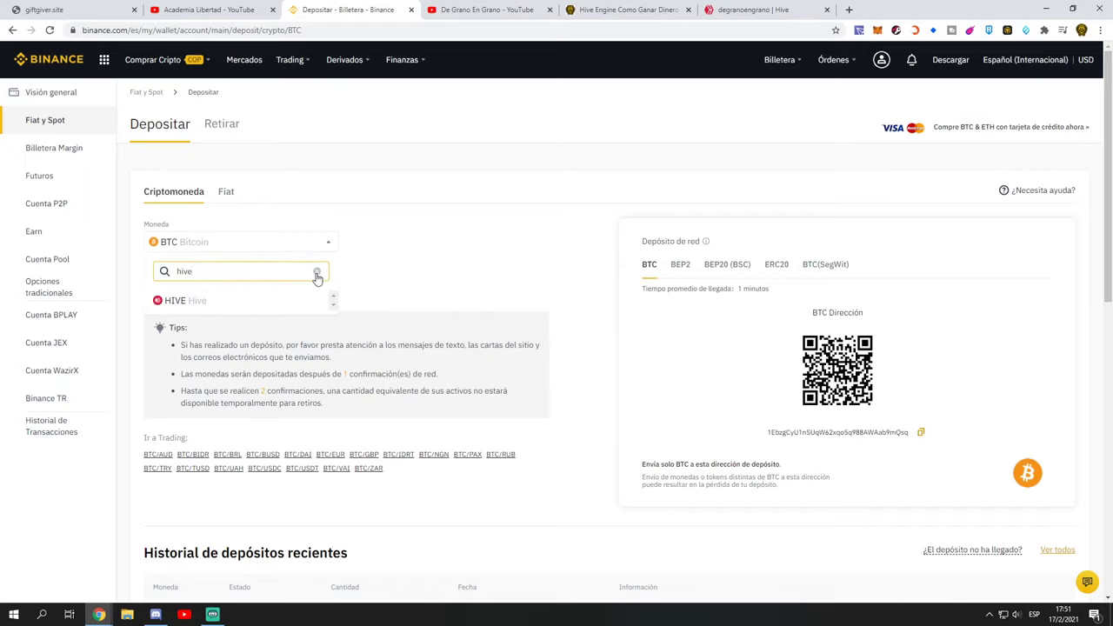
pyautogui.click(178, 300)
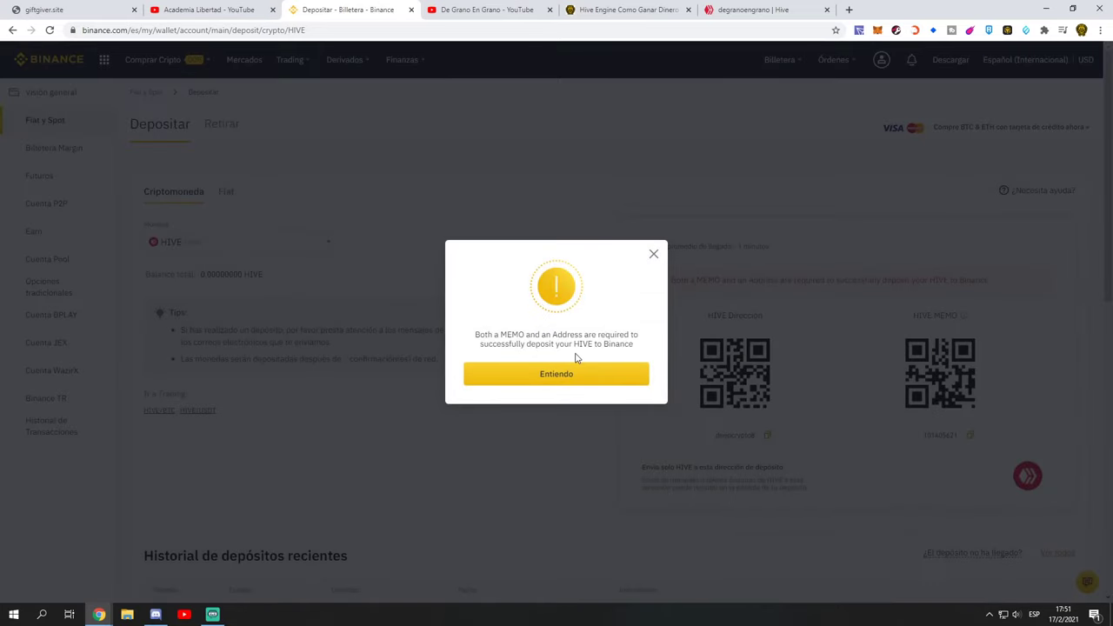
# Step: Acknowledge the warning that both memo and address are required with Entiendo
pyautogui.moveTo(511, 333); pyautogui.dragTo(565, 334)
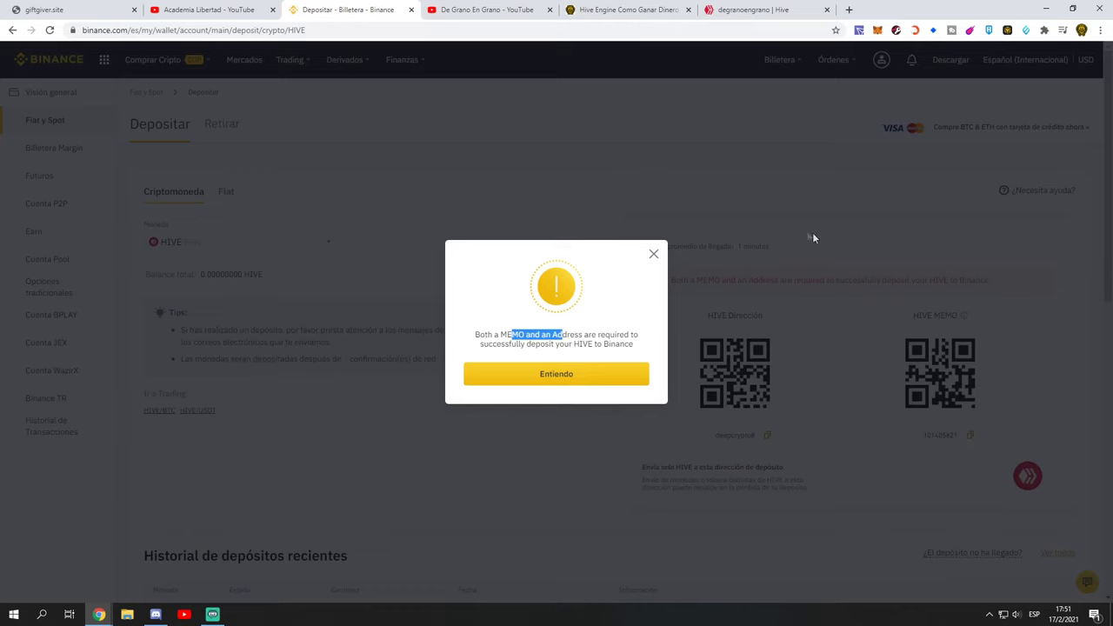
pyautogui.click(549, 396)
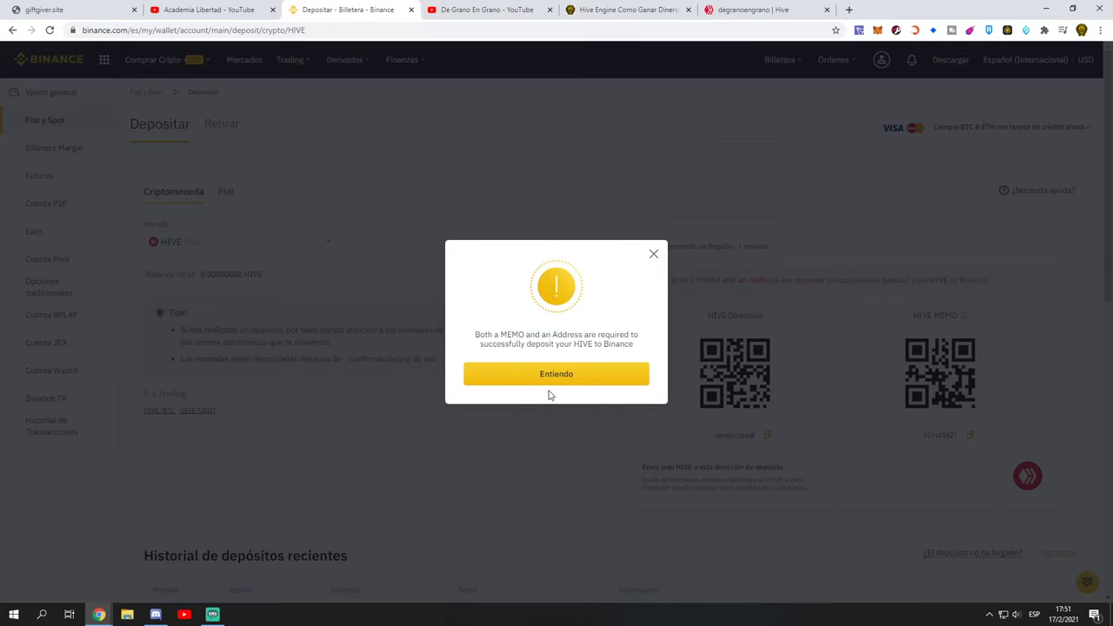
pyautogui.click(550, 375)
pyautogui.click(895, 30)
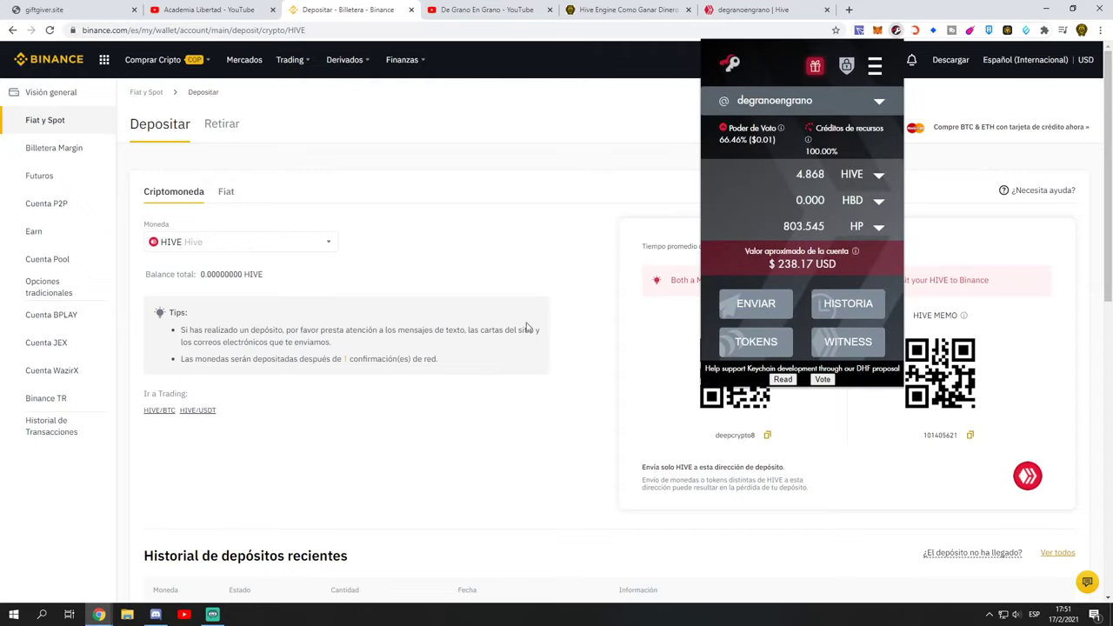
# Step: Copy Binance's HIVE deposit address from the deposit page
pyautogui.click(556, 363)
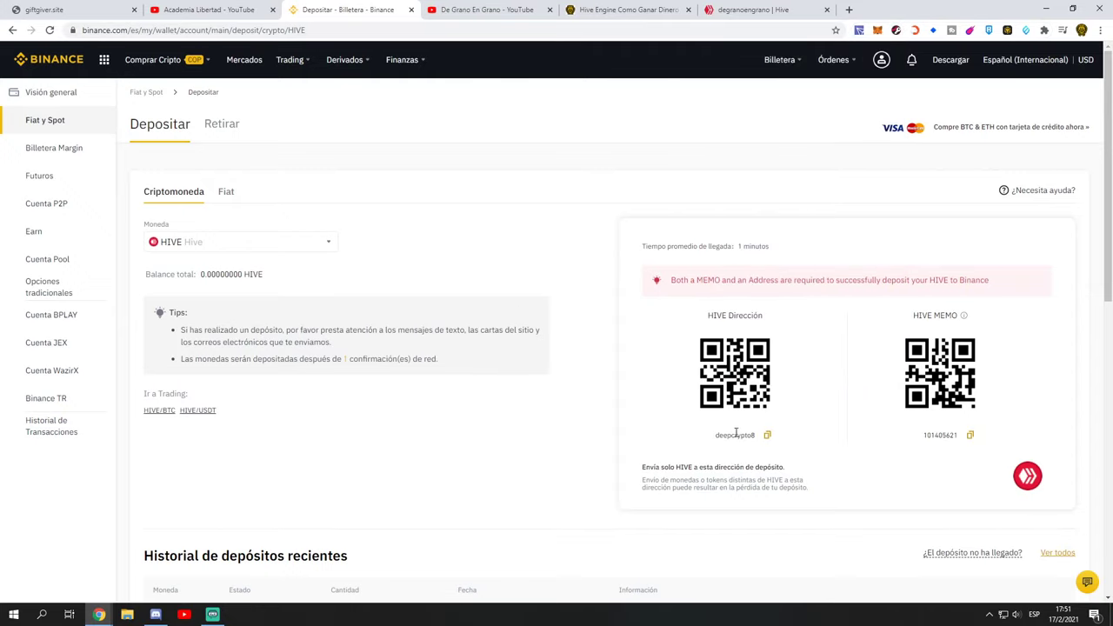
pyautogui.moveTo(721, 315); pyautogui.dragTo(753, 316)
pyautogui.moveTo(716, 435); pyautogui.dragTo(755, 444)
pyautogui.click(767, 435)
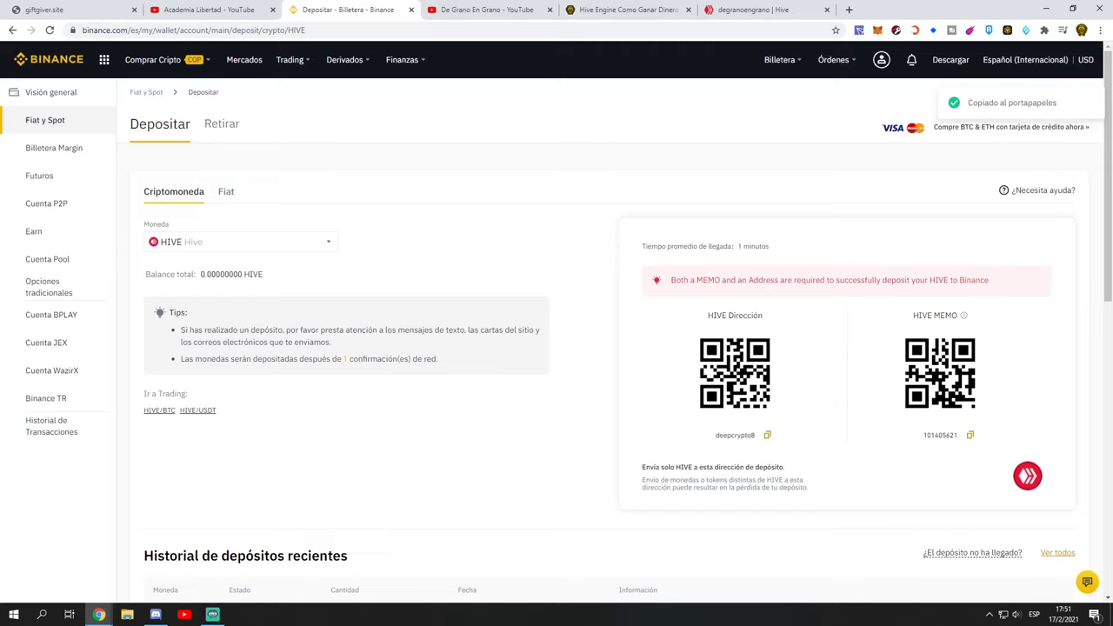
# Step: Fill a Keychain transfer of 10 HIVE to the pasted deposit address, then copy the deposit memo
pyautogui.click(896, 31)
pyautogui.click(758, 303)
pyautogui.click(782, 181)
pyautogui.hotkey('ctrl', 'v')
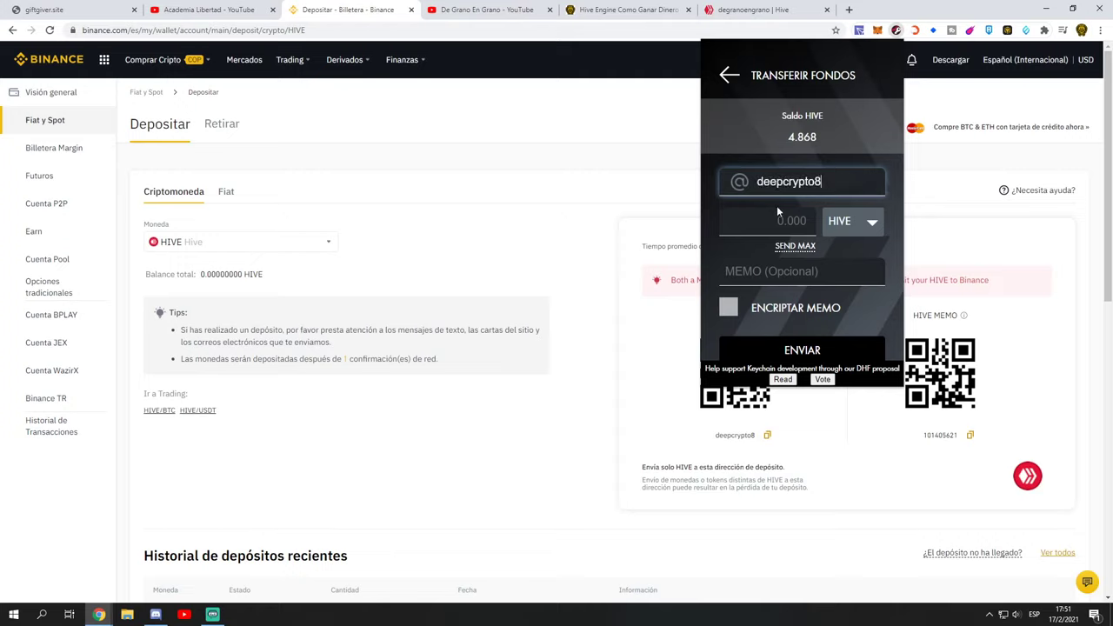
pyautogui.click(782, 219)
pyautogui.write('10')
pyautogui.click(783, 271)
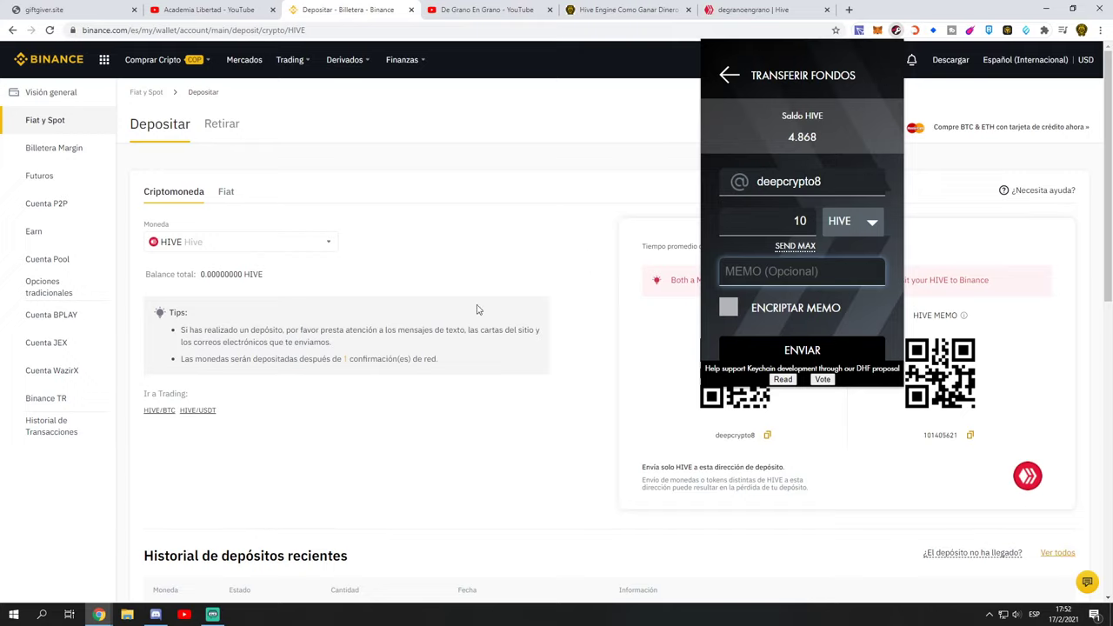
pyautogui.click(972, 436)
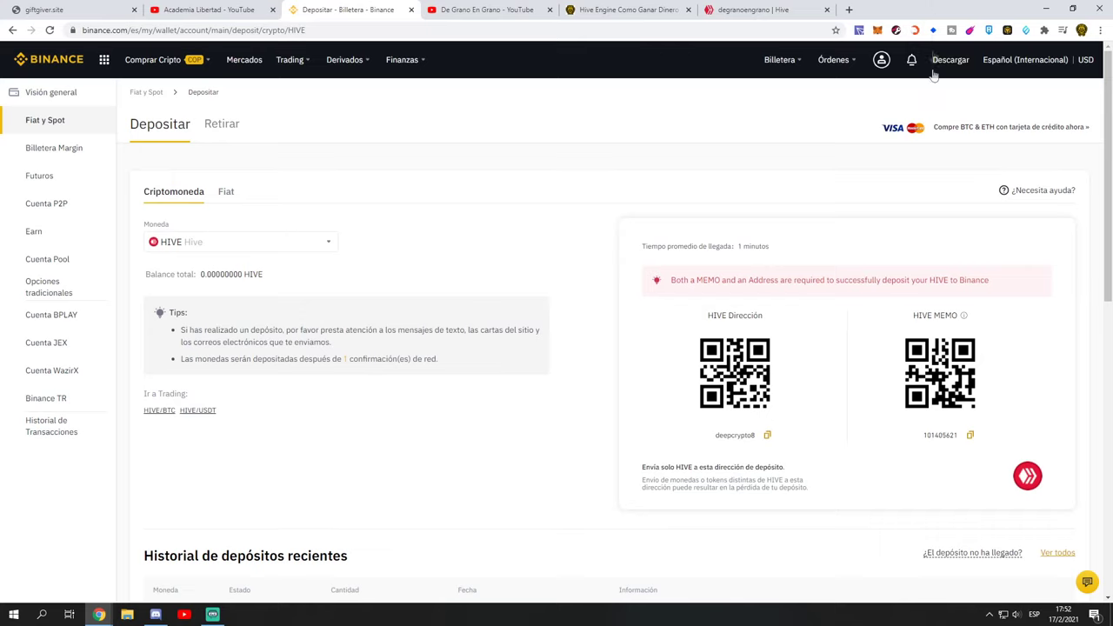
# Step: Paste the deposit memo into a new Keychain transfer and set the amount to 10 HIVE
pyautogui.moveTo(883, 57)
pyautogui.click(896, 29)
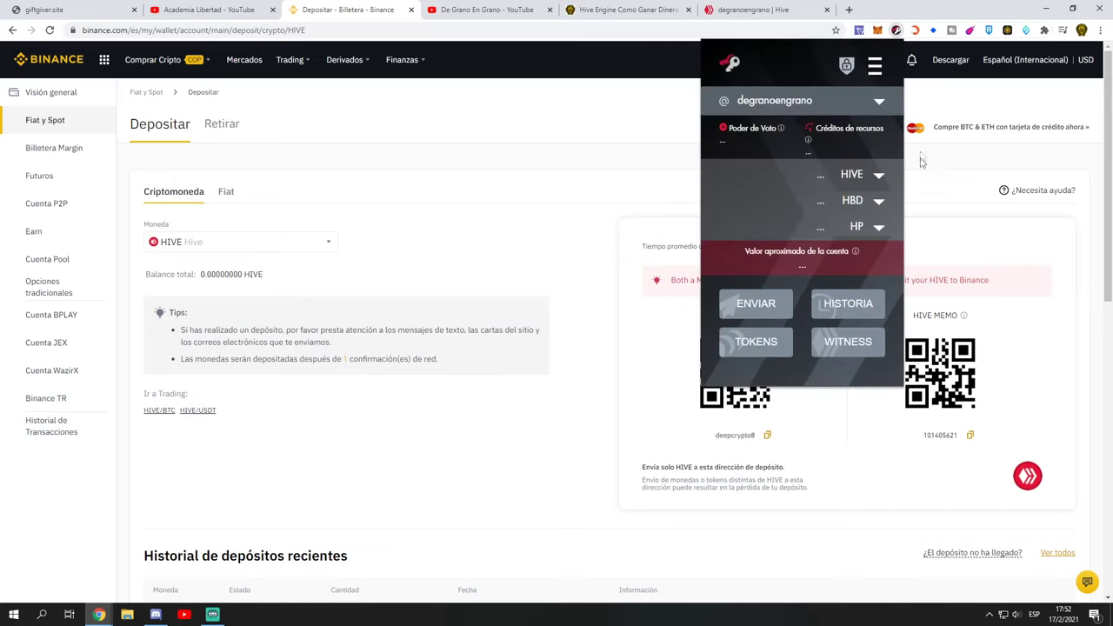
pyautogui.click(782, 305)
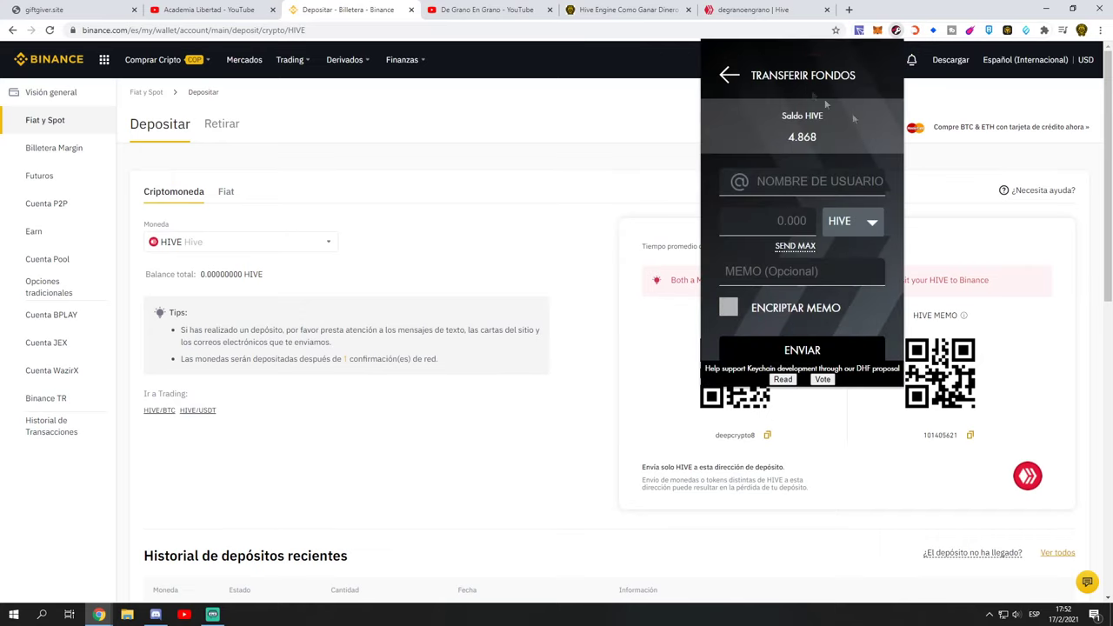
pyautogui.click(765, 271)
pyautogui.hotkey('ctrl', 'v')
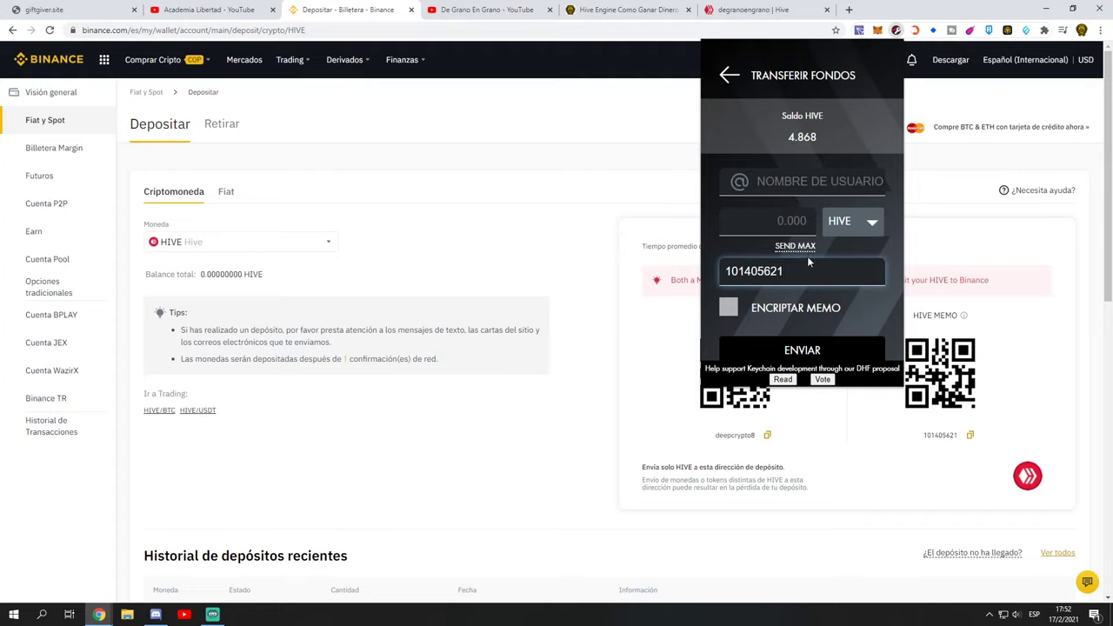
pyautogui.click(772, 228)
pyautogui.write('0')
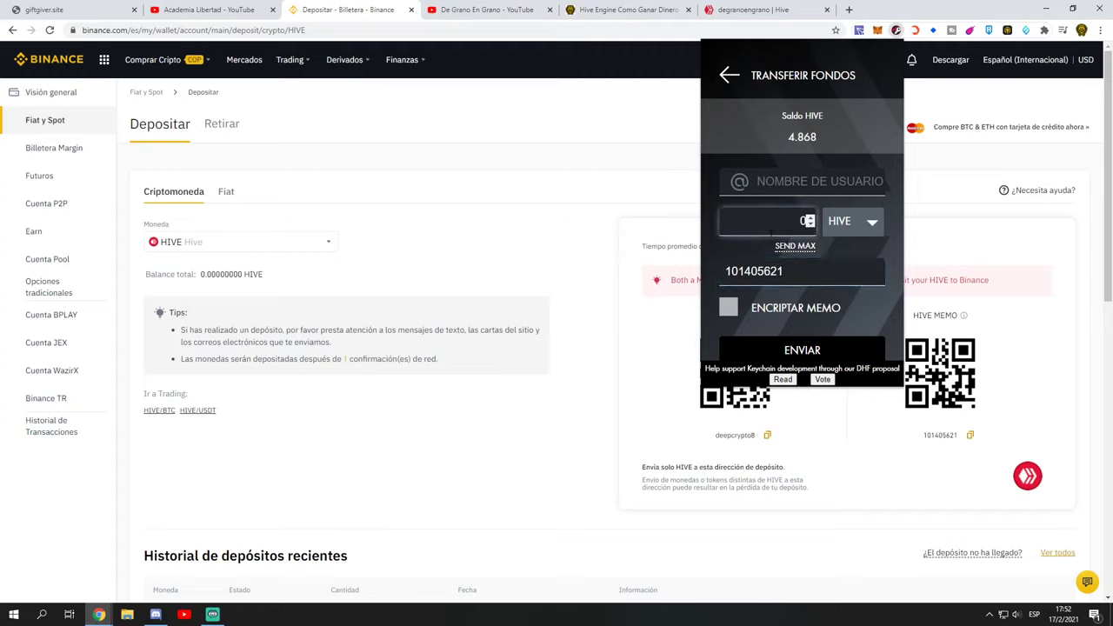
pyautogui.press('BackSpace')
pyautogui.write('10')
# Step: Begin entering the recipient username, then abandon the transfer for the YouTube channel tab
pyautogui.click(793, 189)
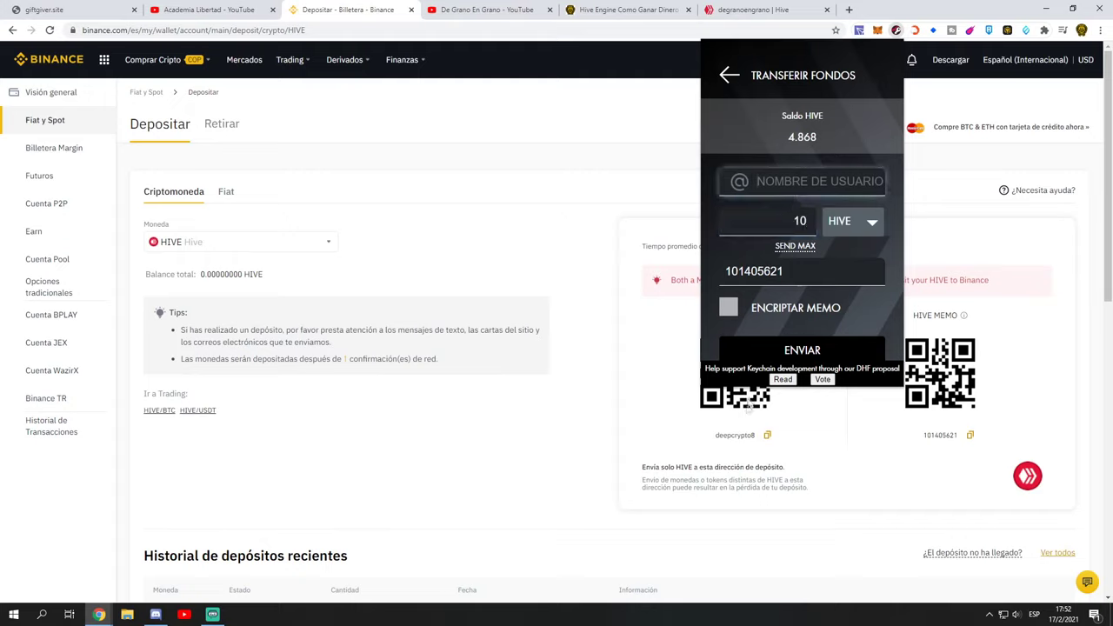
pyautogui.write('deep')
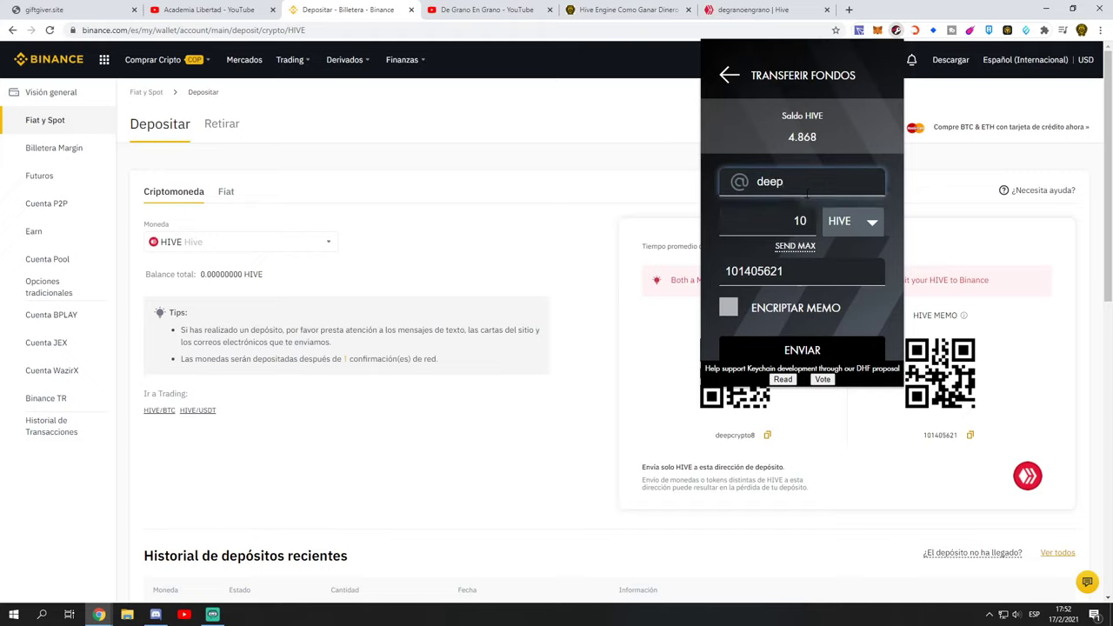
pyautogui.write('cry')
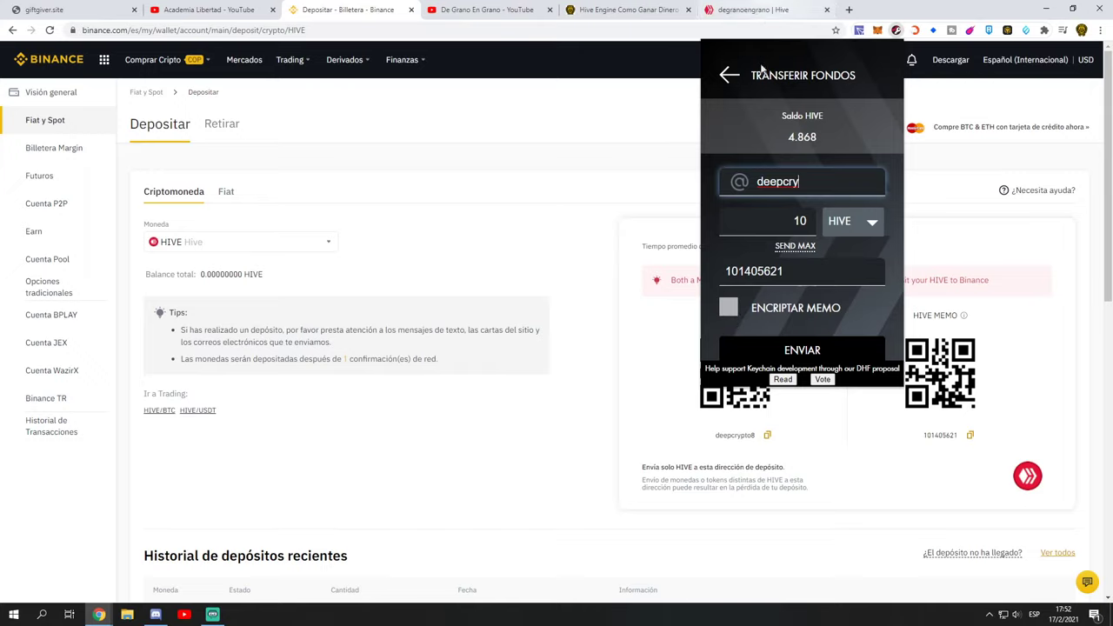
pyautogui.click(522, 216)
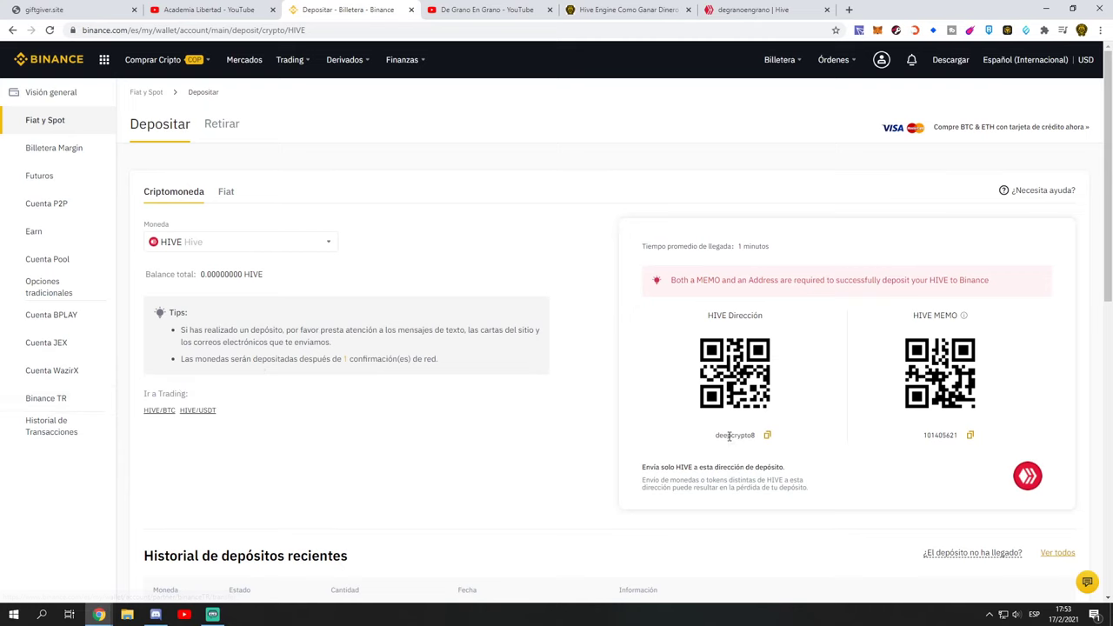
pyautogui.click(252, 10)
pyautogui.click(491, 10)
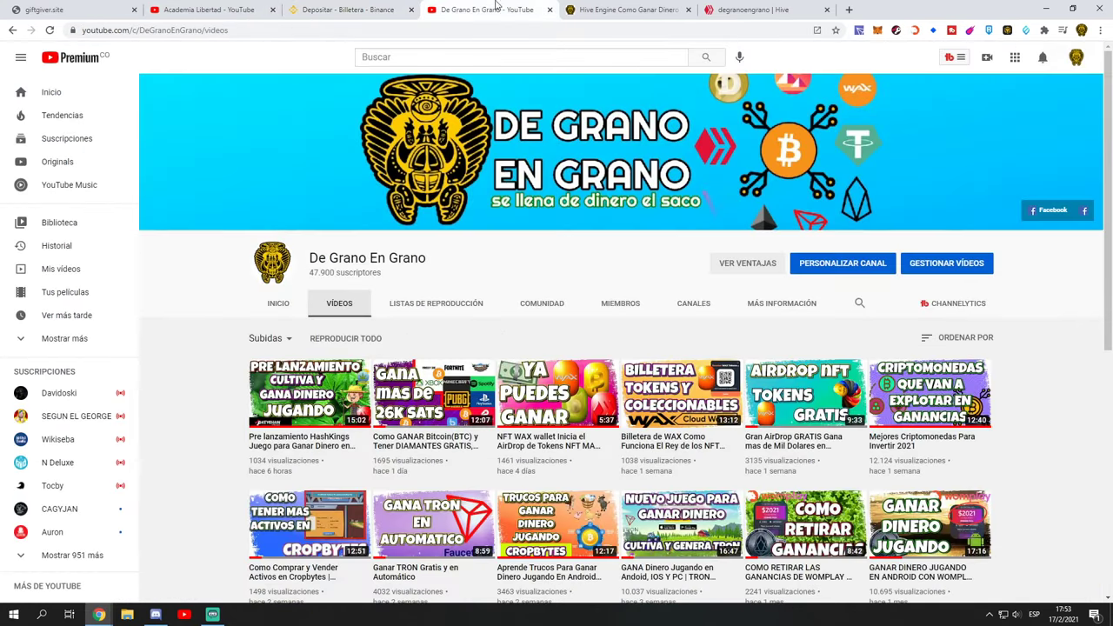